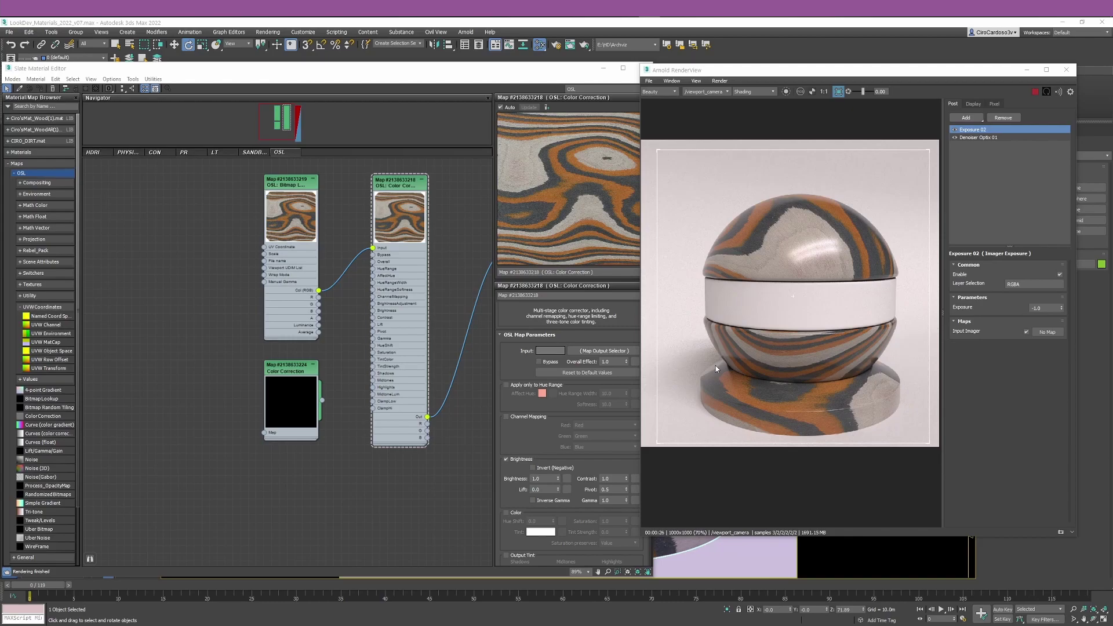
Step: Open the standard Color Correction map's parameters and compare its Standard and Advanced lightness modes
left_click(293, 376)
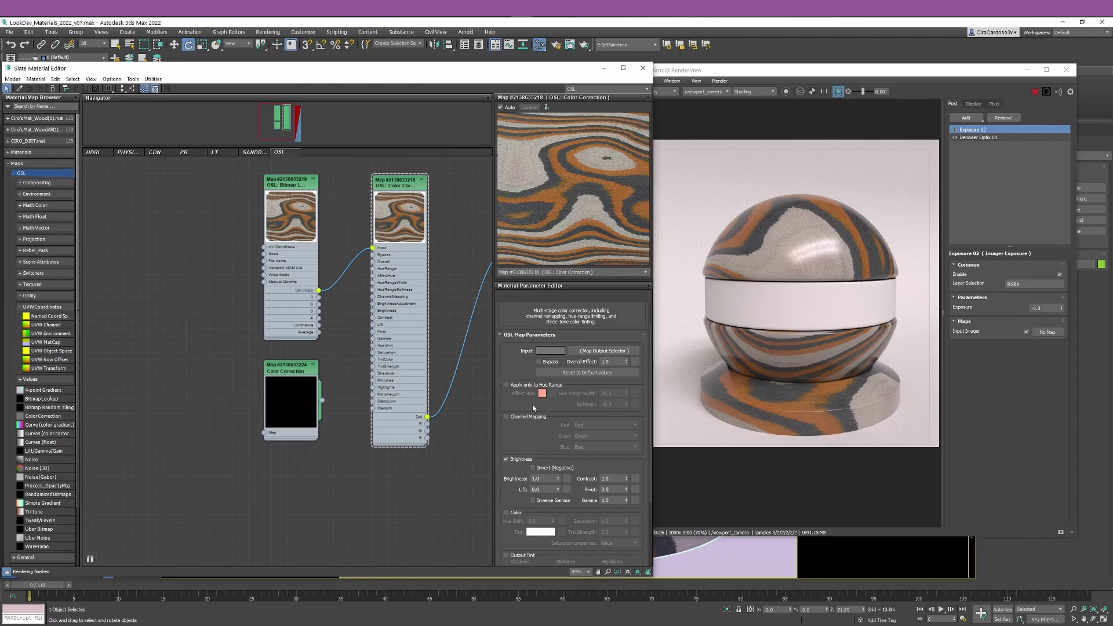
double_click(293, 383)
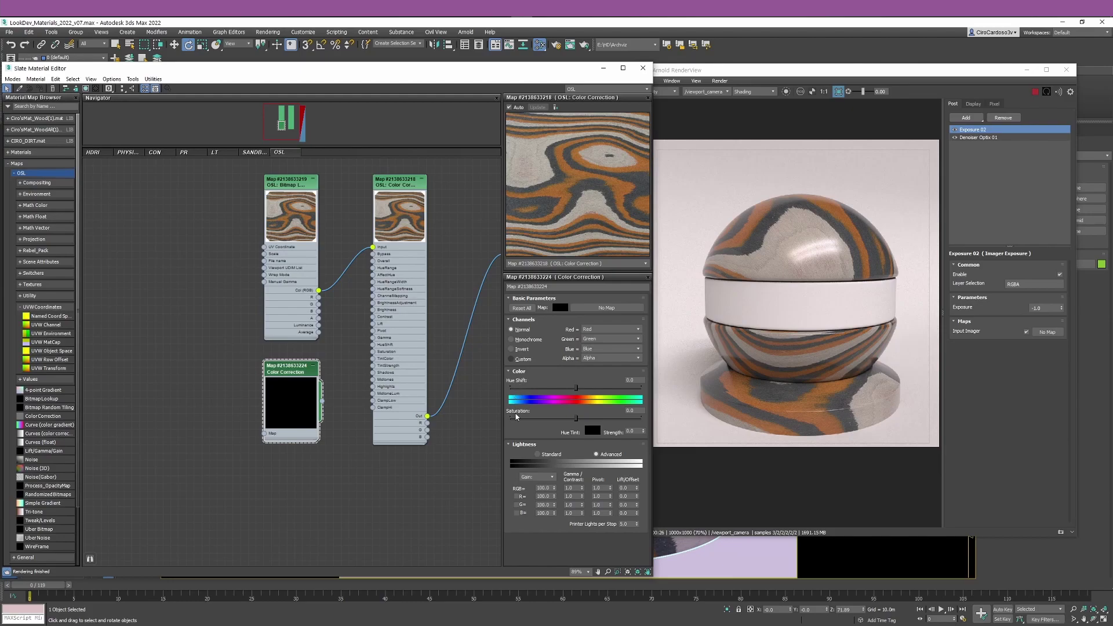
left_click(538, 454)
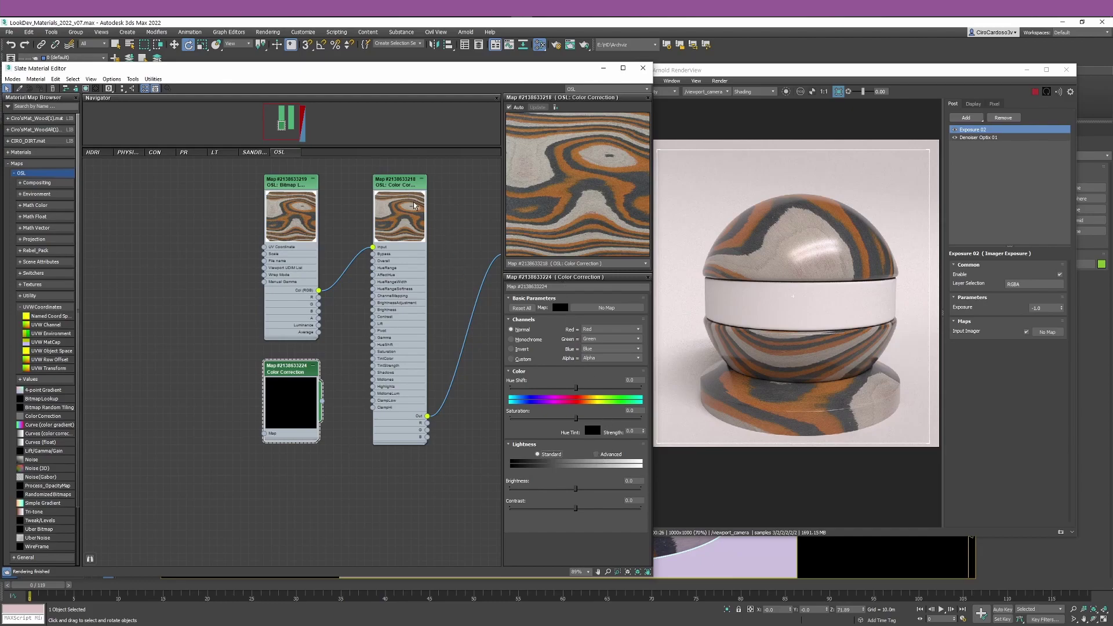
left_click(602, 455)
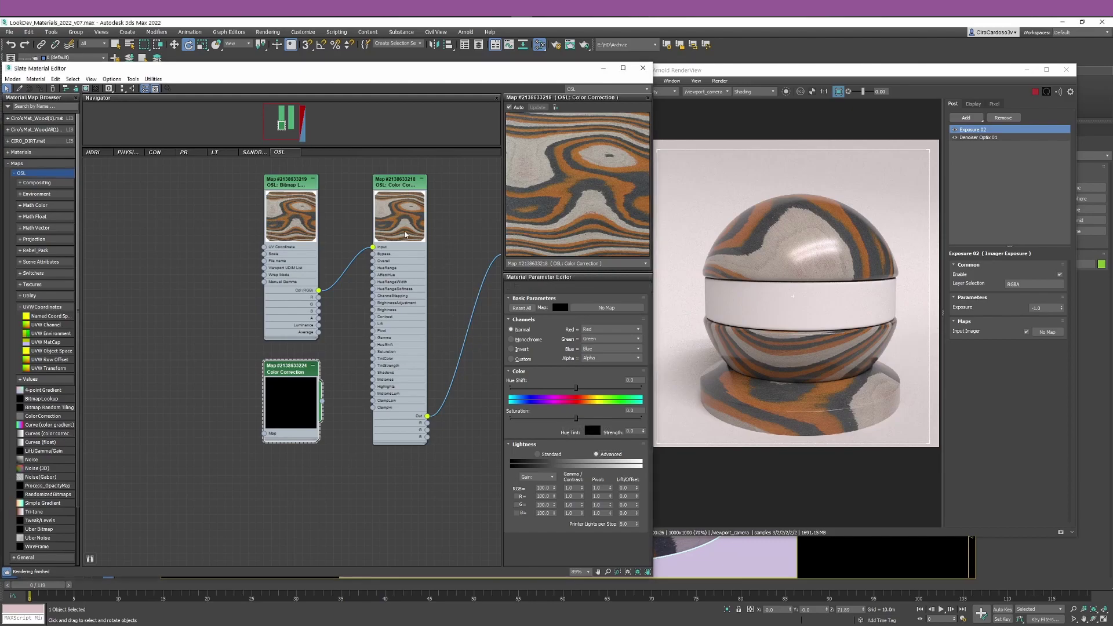
Step: Open the OSL Color Correction map's parameters and set its Gamma to 2.2
double_click(407, 193)
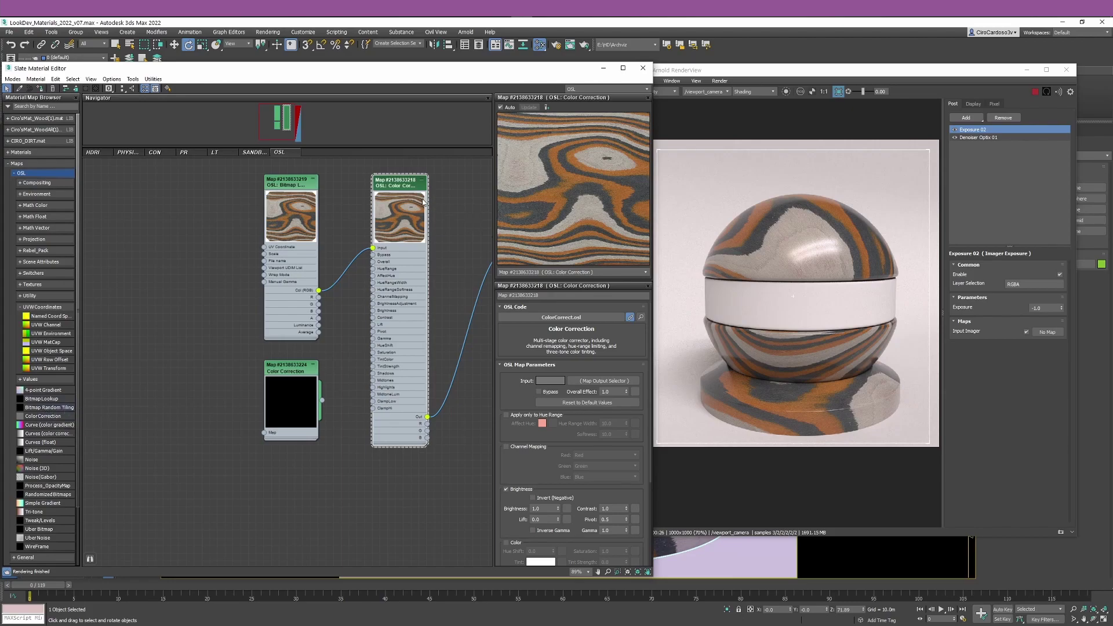
scroll(502, 393, "down", 3)
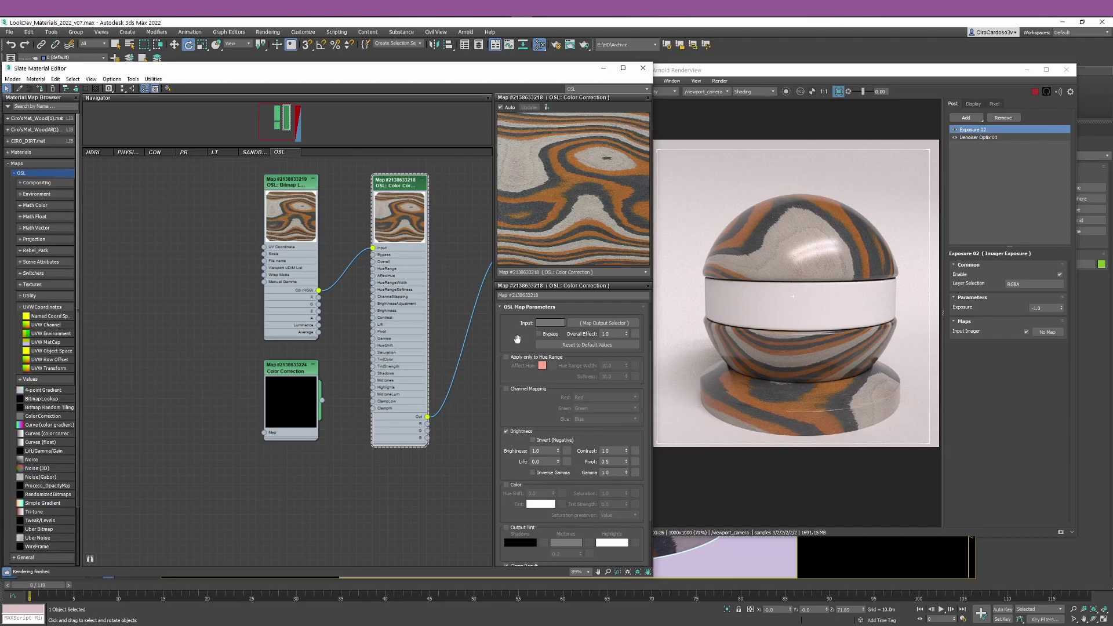
left_click_drag(517, 339, 531, 373)
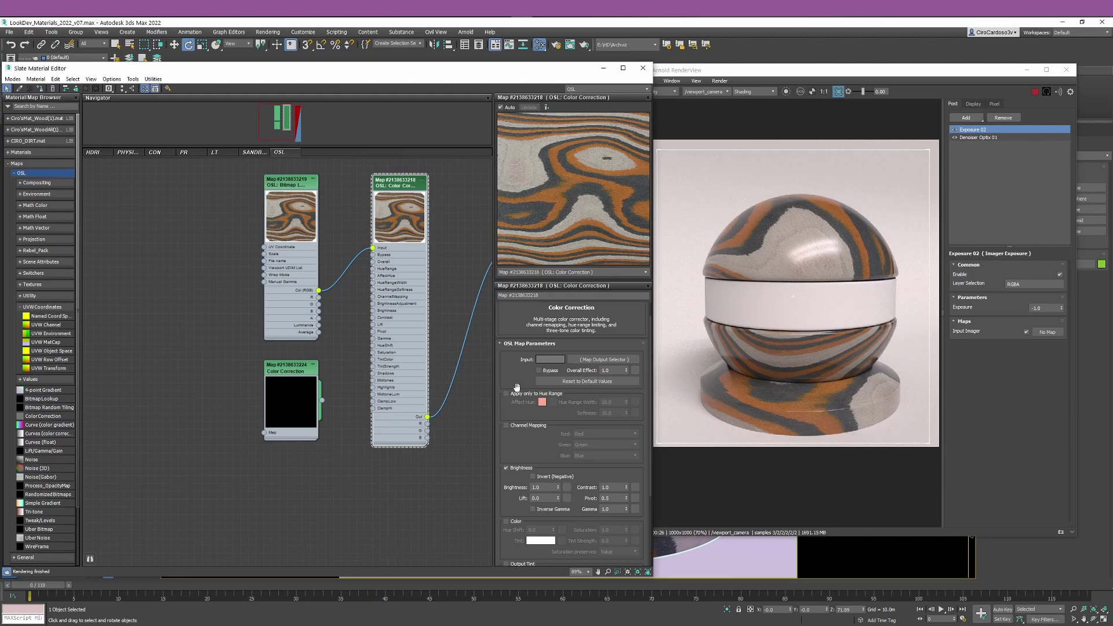
double_click(606, 510)
type("2.2")
key("Return")
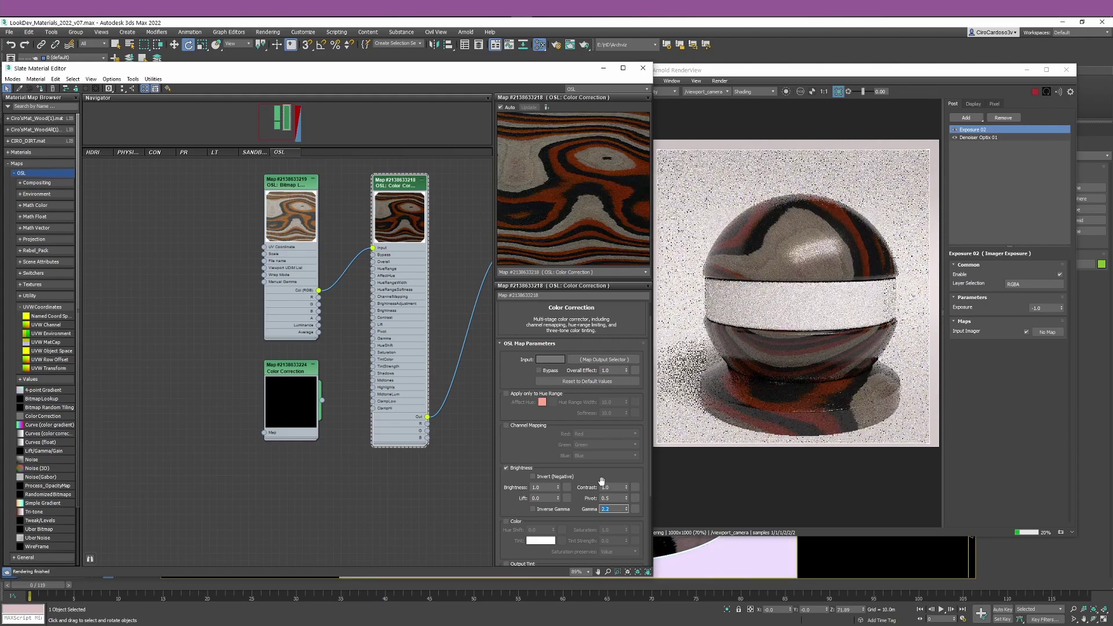
Step: Toggle Bypass on and off on the OSL Color Correction map to compare the original and corrected wood texture
left_click(539, 371)
left_click(539, 371)
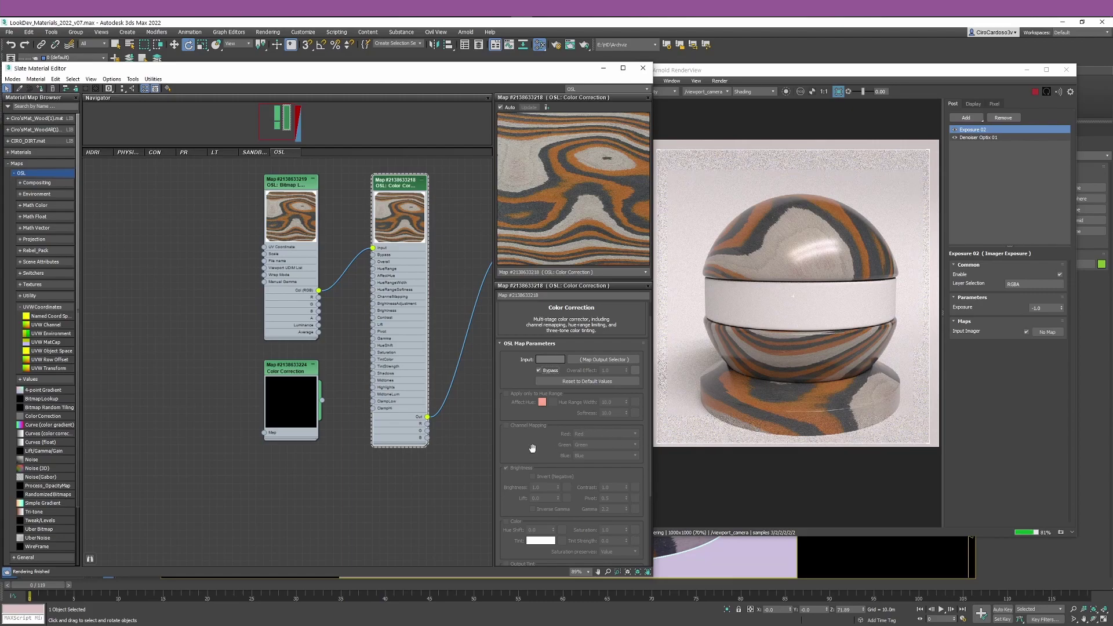
left_click_drag(533, 449, 535, 439)
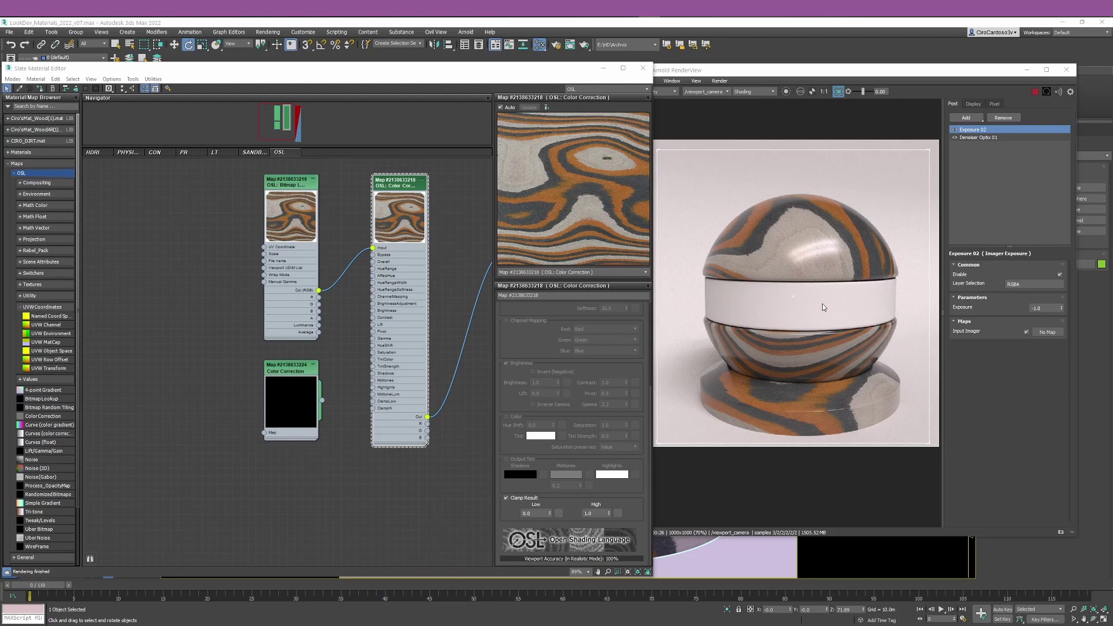
scroll(547, 331, "up", 5)
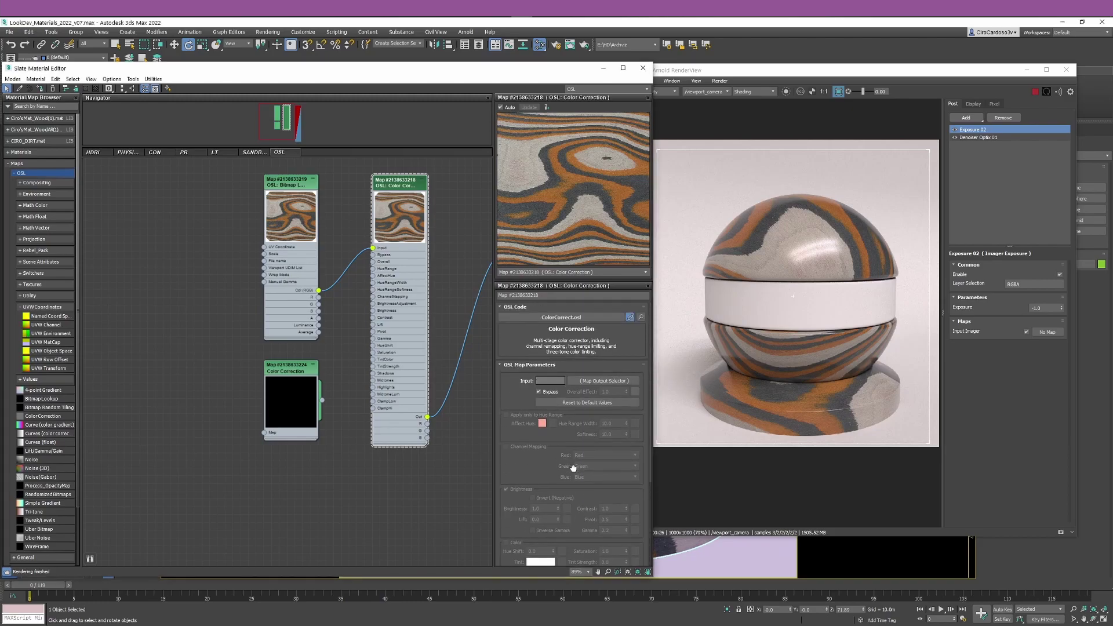
left_click(539, 392)
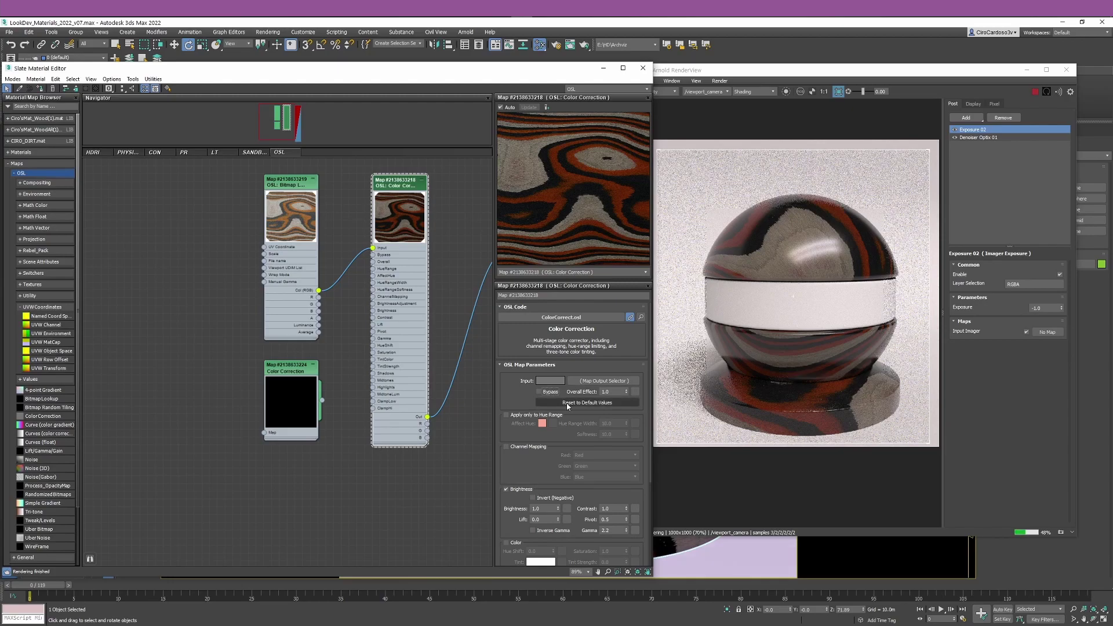
Step: Set the Brightness of the OSL Color Correction map to 1.5
double_click(537, 509)
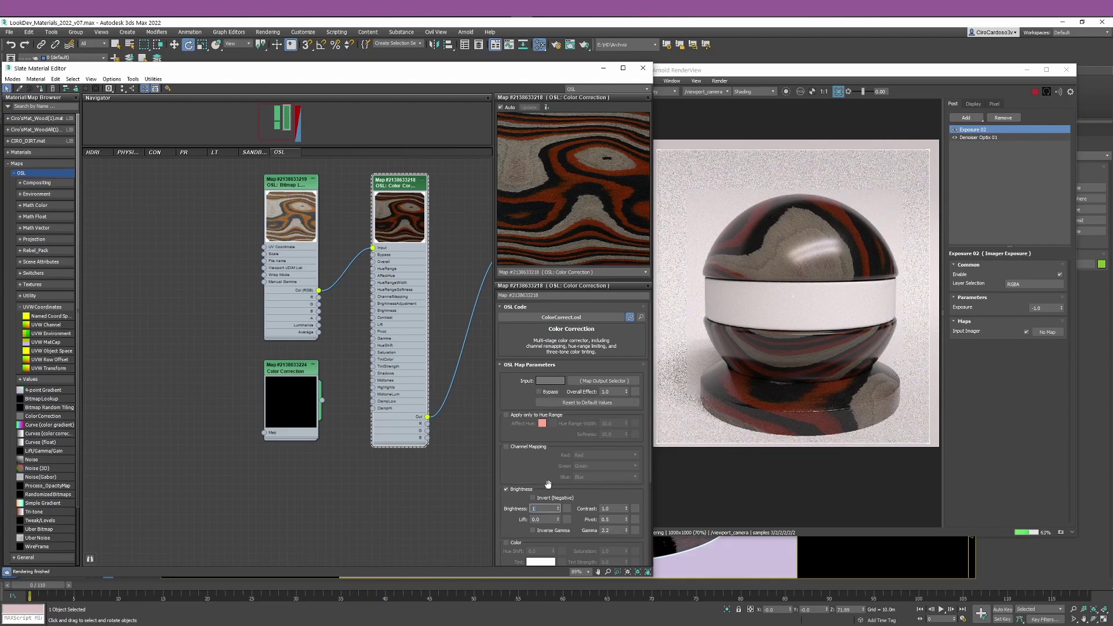
type("1.5")
key("Return")
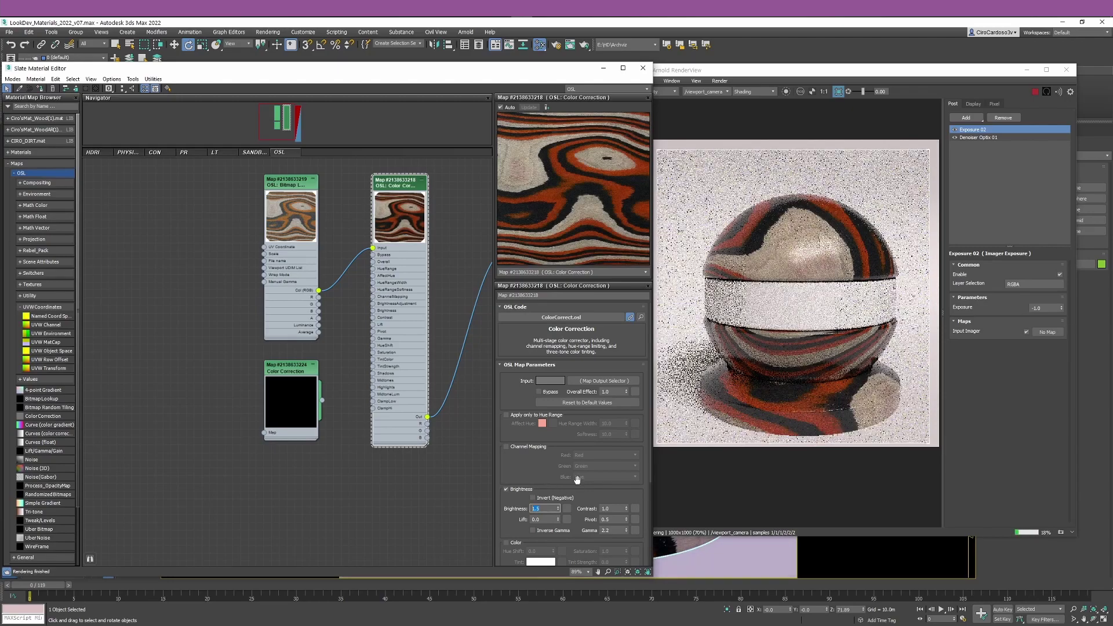
Step: Enable the Color adjustments of the OSL Color Correction map and set Saturation to 1.5
scroll(513, 532, "down", 1)
left_click(506, 530)
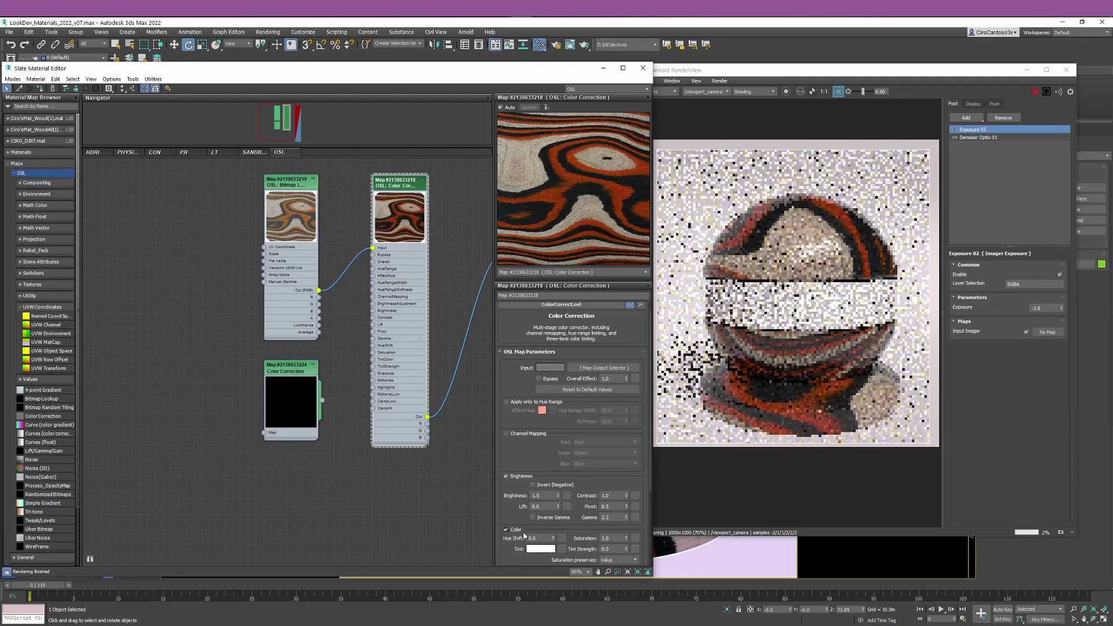
key("Tab")
type("1.")
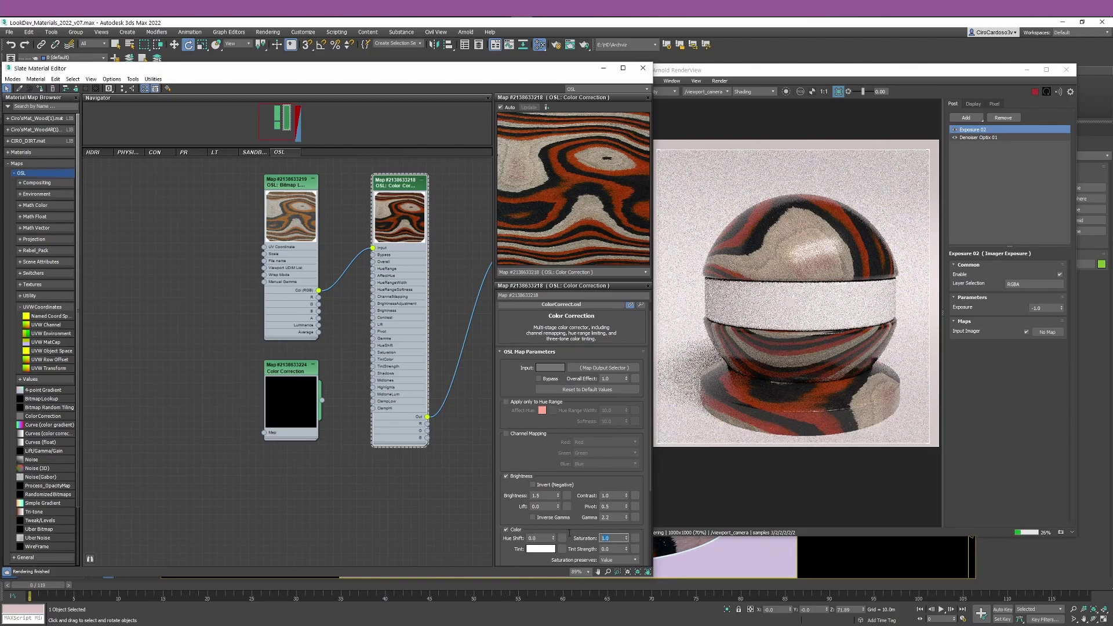
type("5")
key("Return")
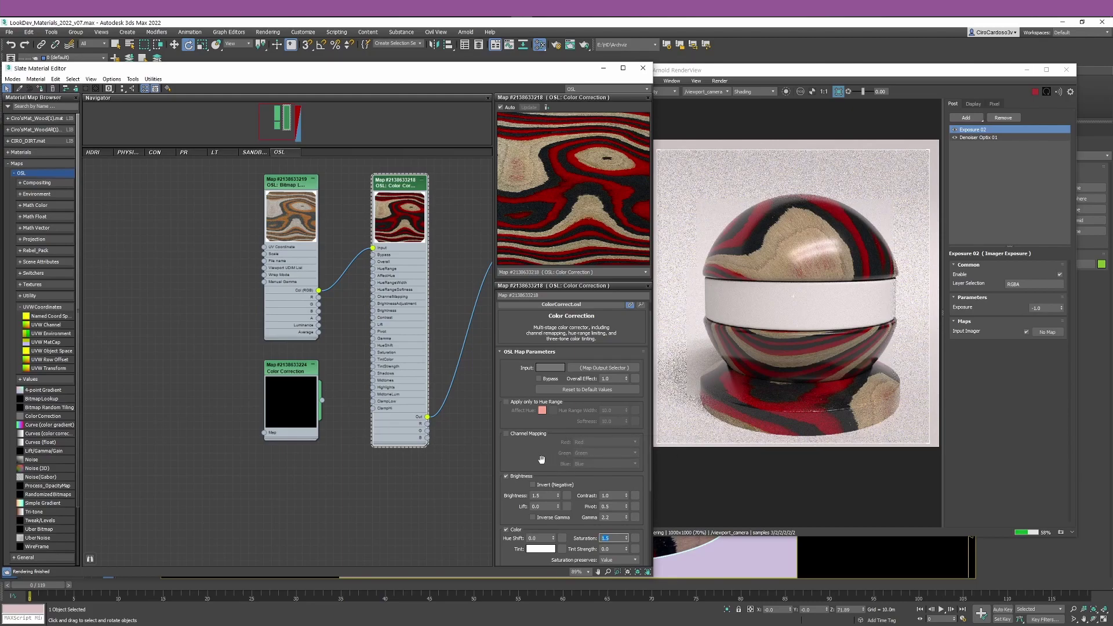
Step: Reduce the Overall Effect of the color correction to 0.5, and reset the map to its default values
left_click_drag(542, 457, 544, 437)
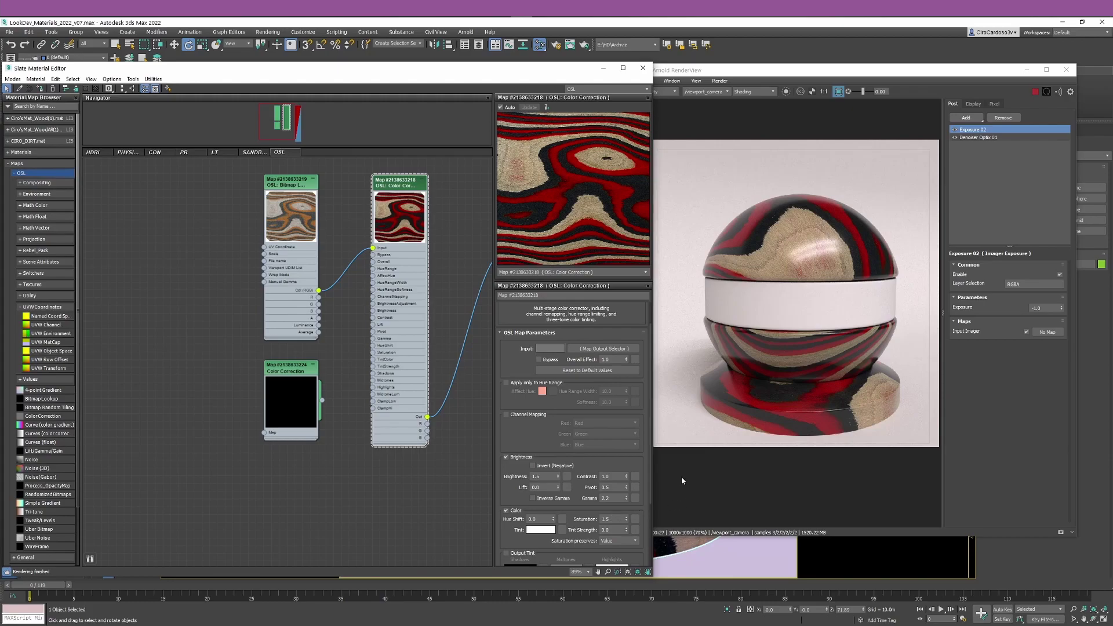
double_click(618, 361)
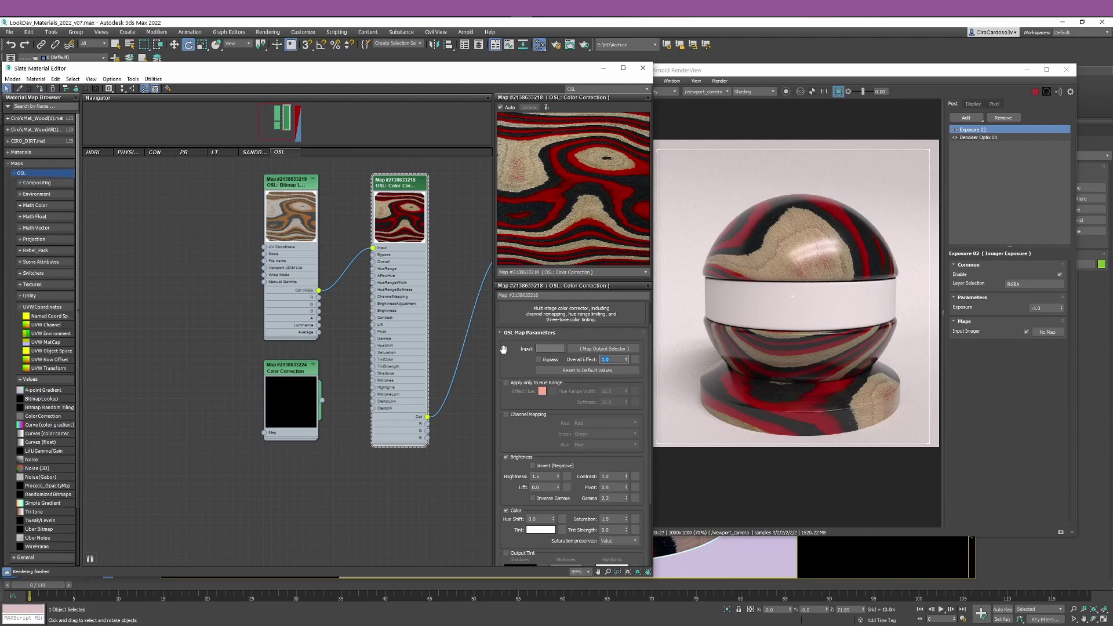
key("Return")
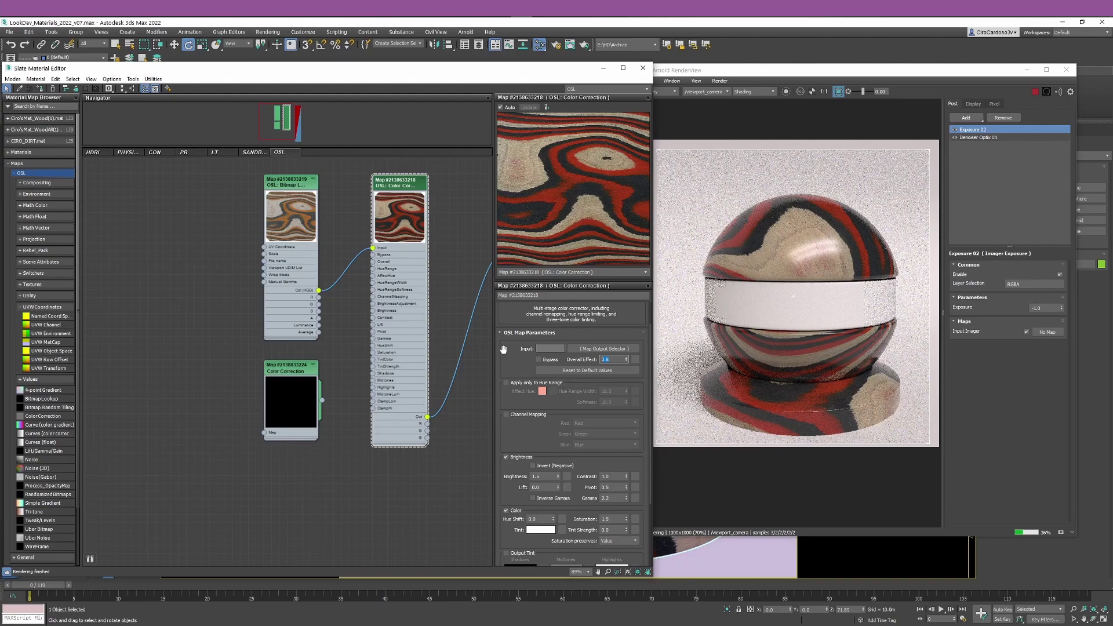
type("0.5")
key("Return")
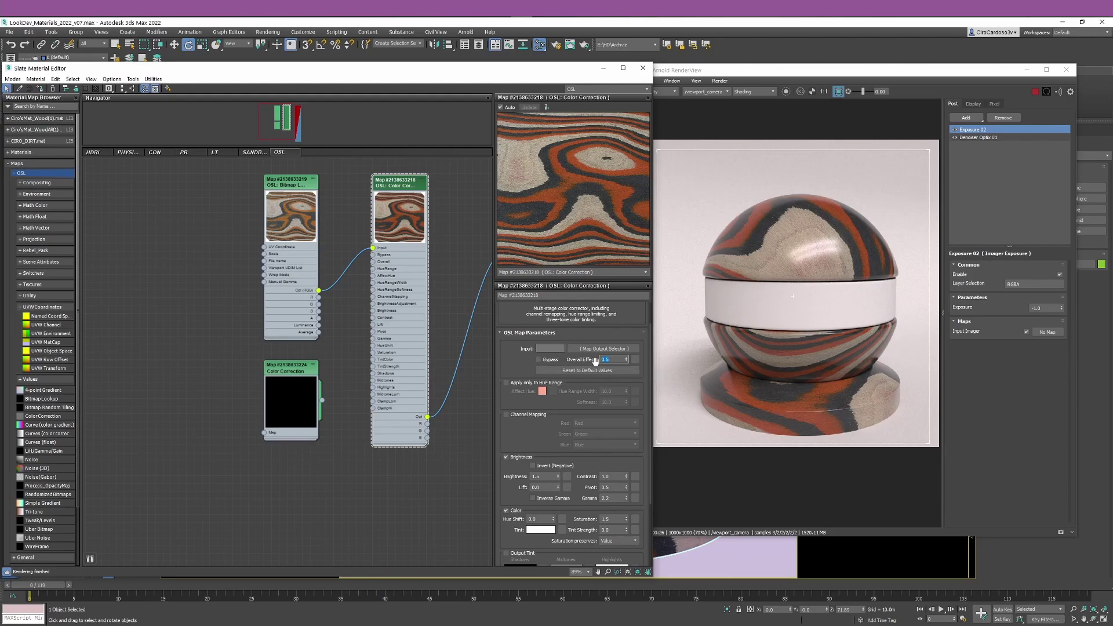
left_click(583, 371)
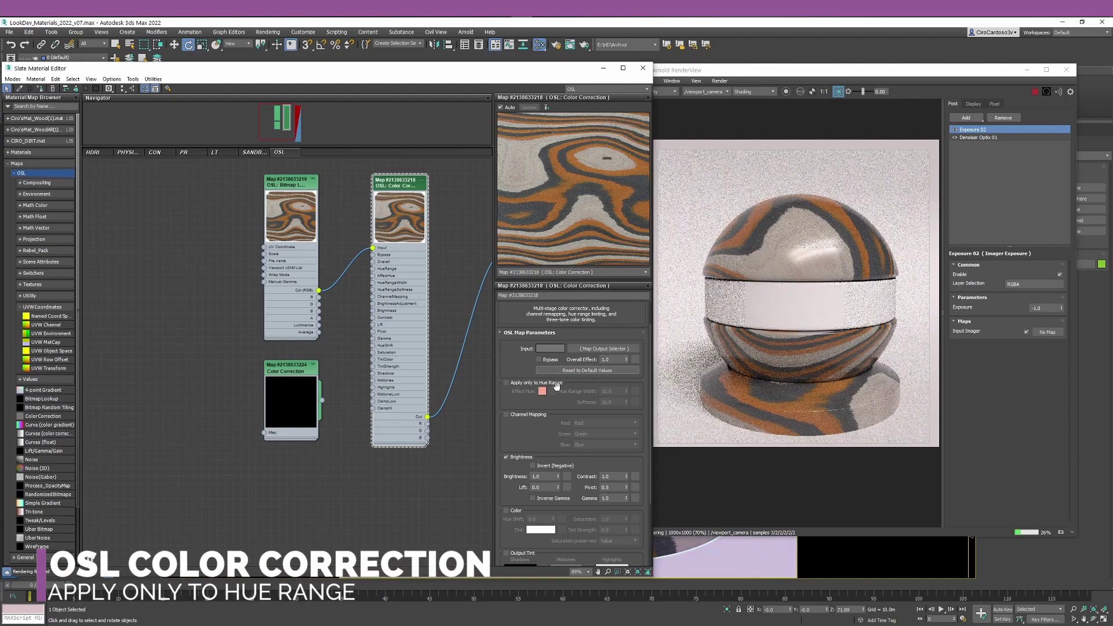
Step: Limit the correction with Apply only to Hue Range, sampling the texture's orange stripe as the Affect Hue color
left_click(505, 383)
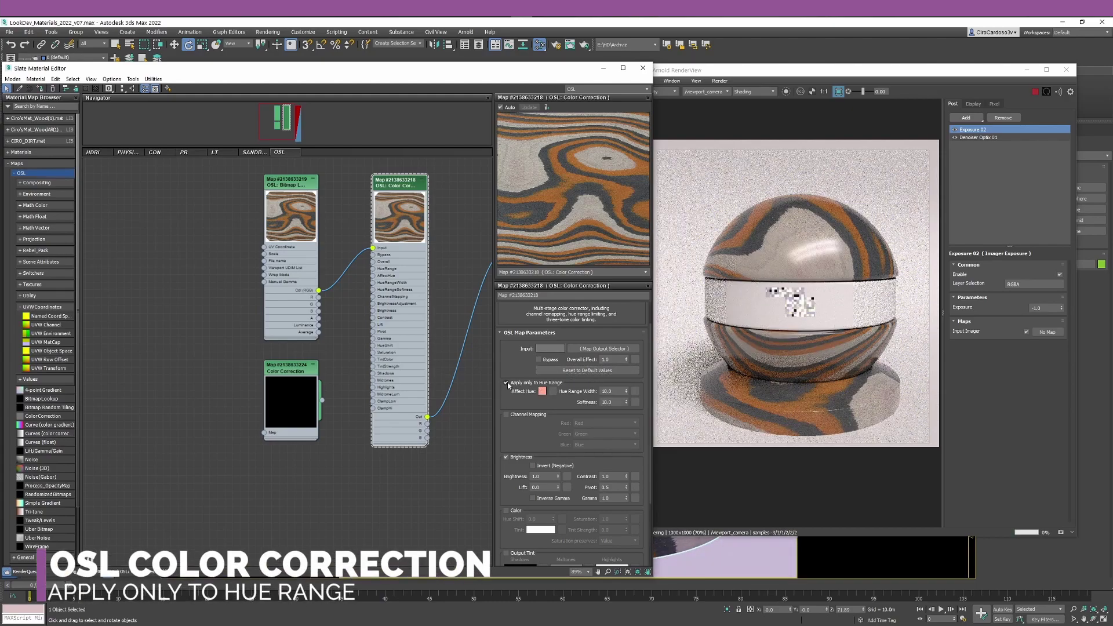
left_click(543, 391)
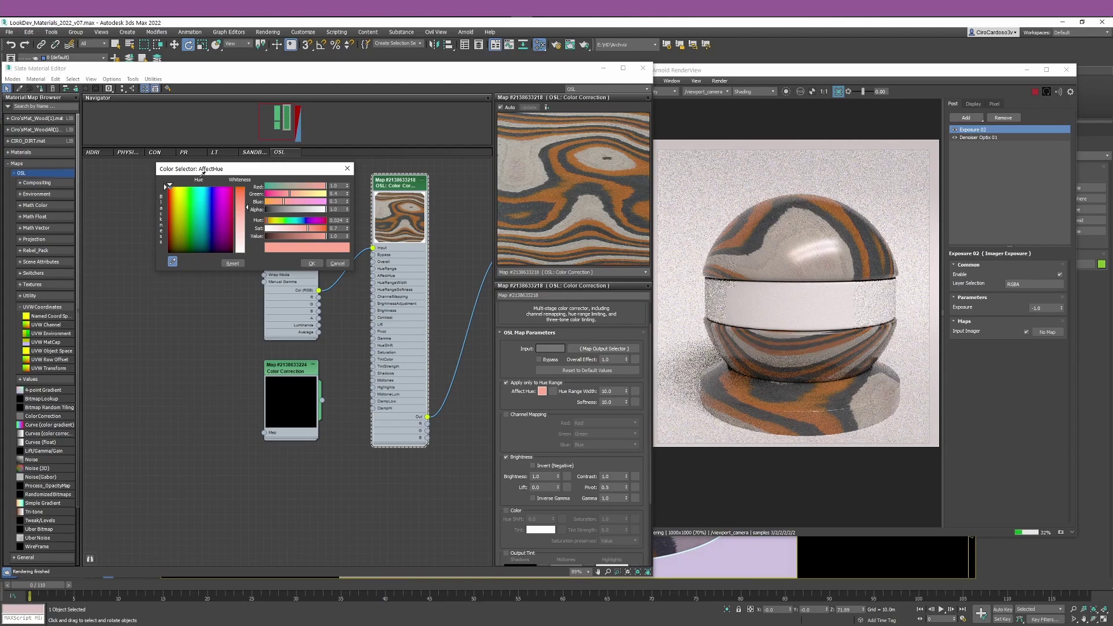
left_click(556, 195)
left_click(555, 197)
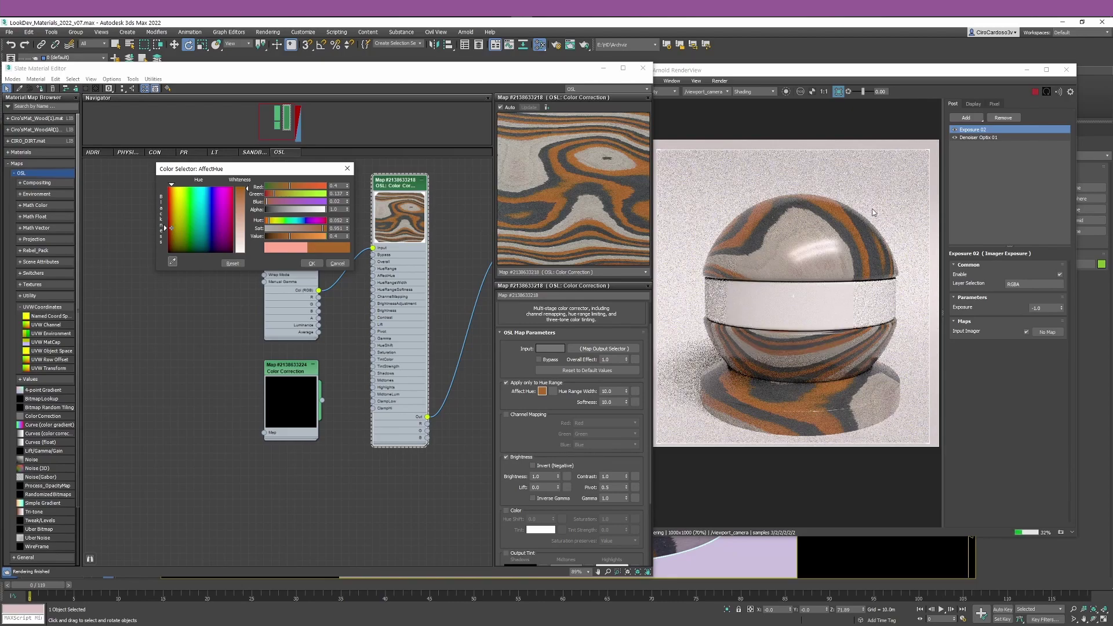
left_click(312, 263)
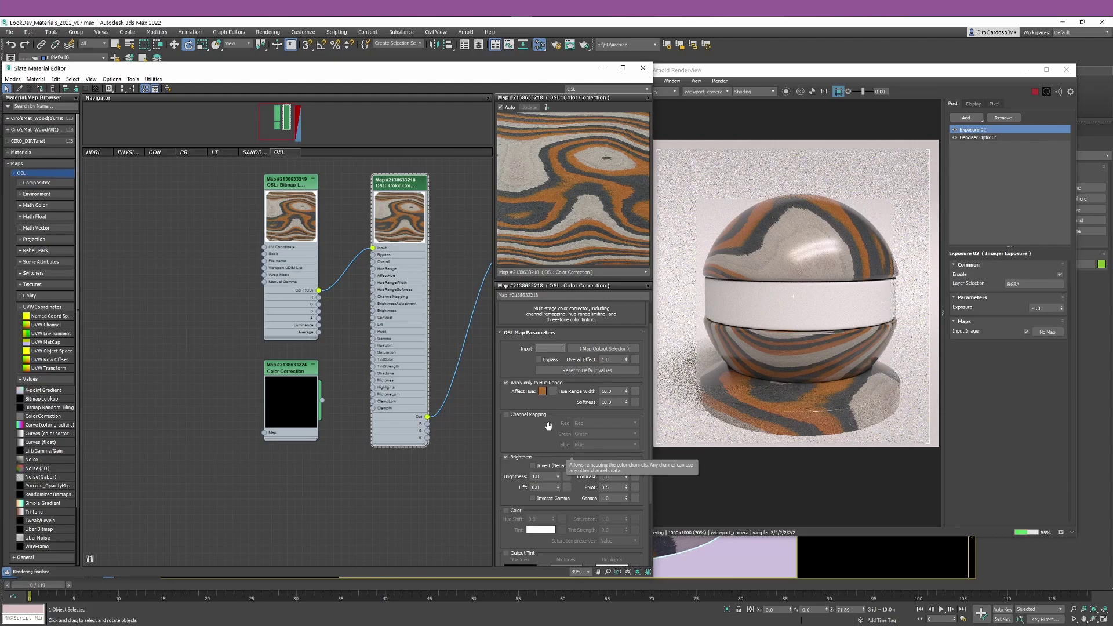
Step: Set Gamma to 1.5 and enable the Color adjustments with a Hue Shift of 0.5
double_click(616, 500)
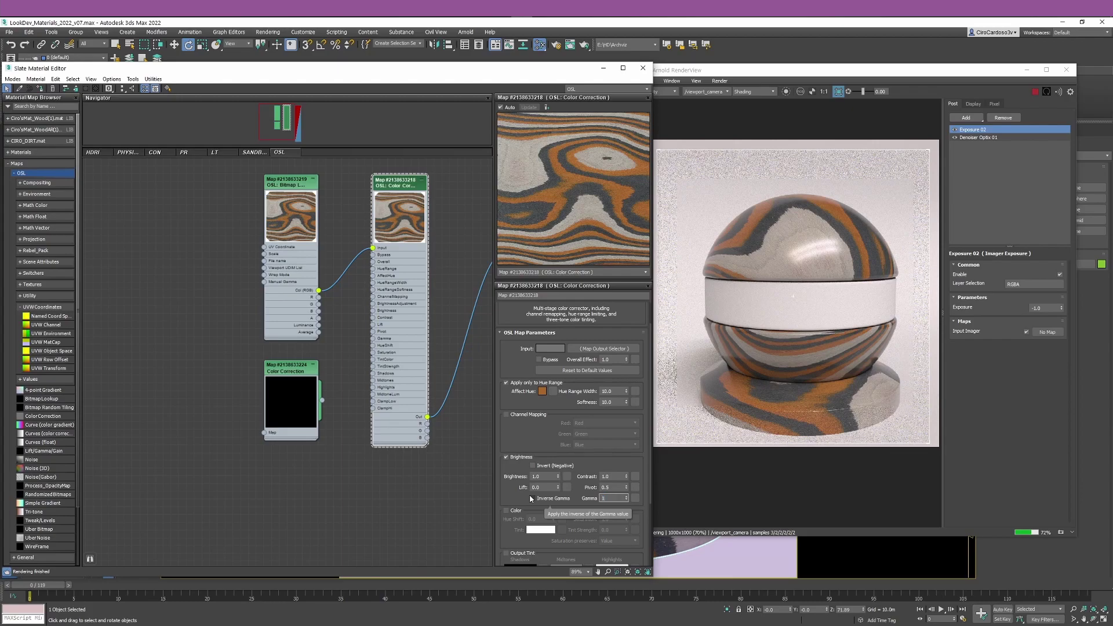
key("Return")
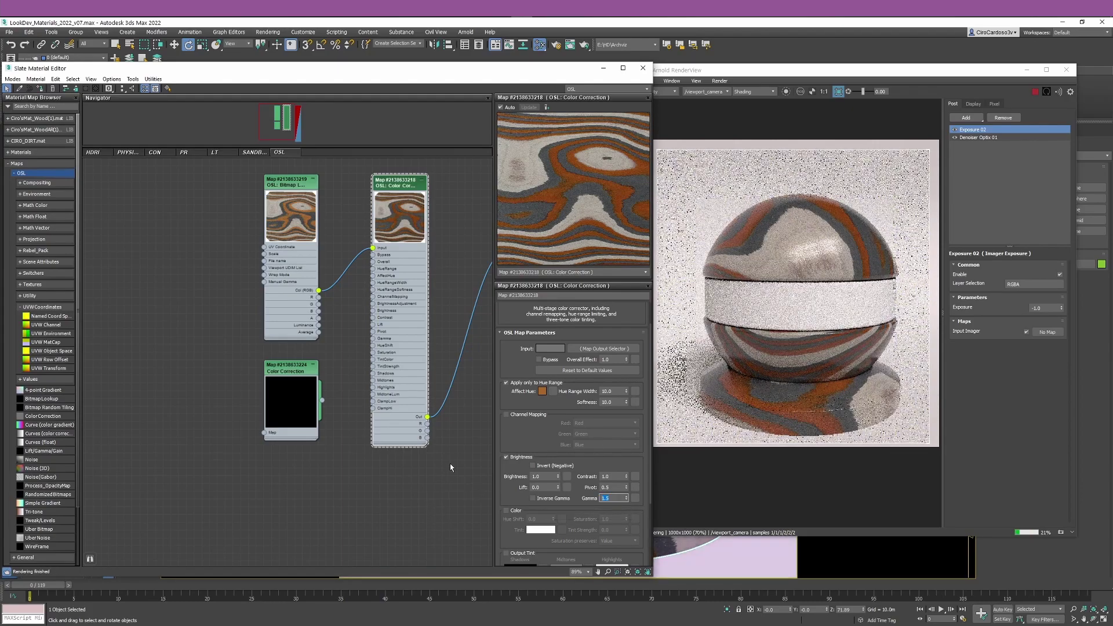
left_click(505, 457)
left_click(506, 511)
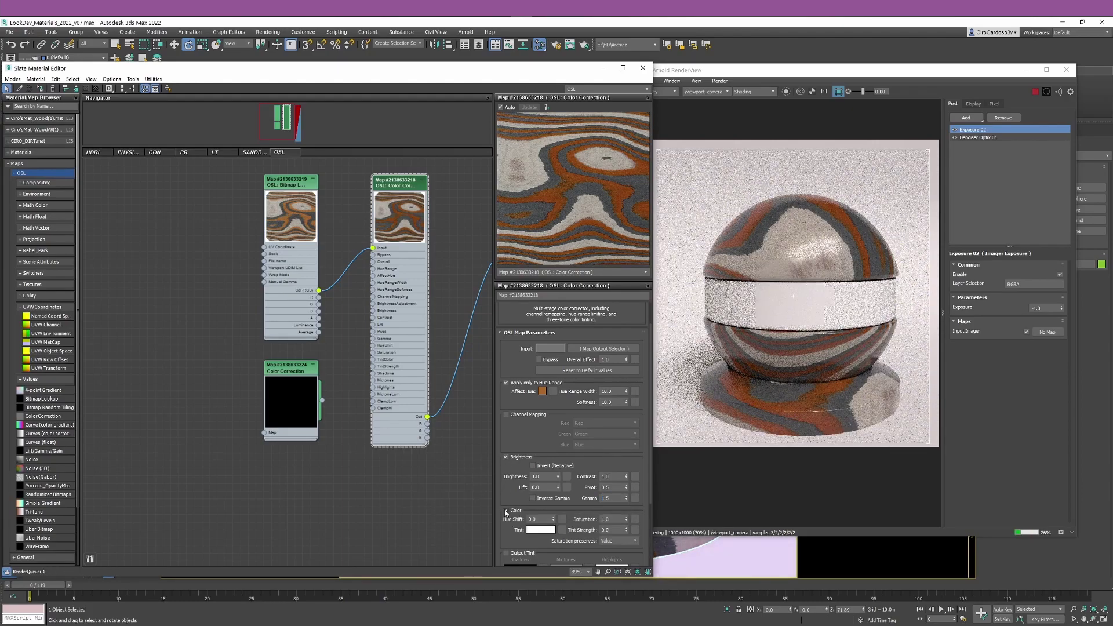
double_click(532, 518)
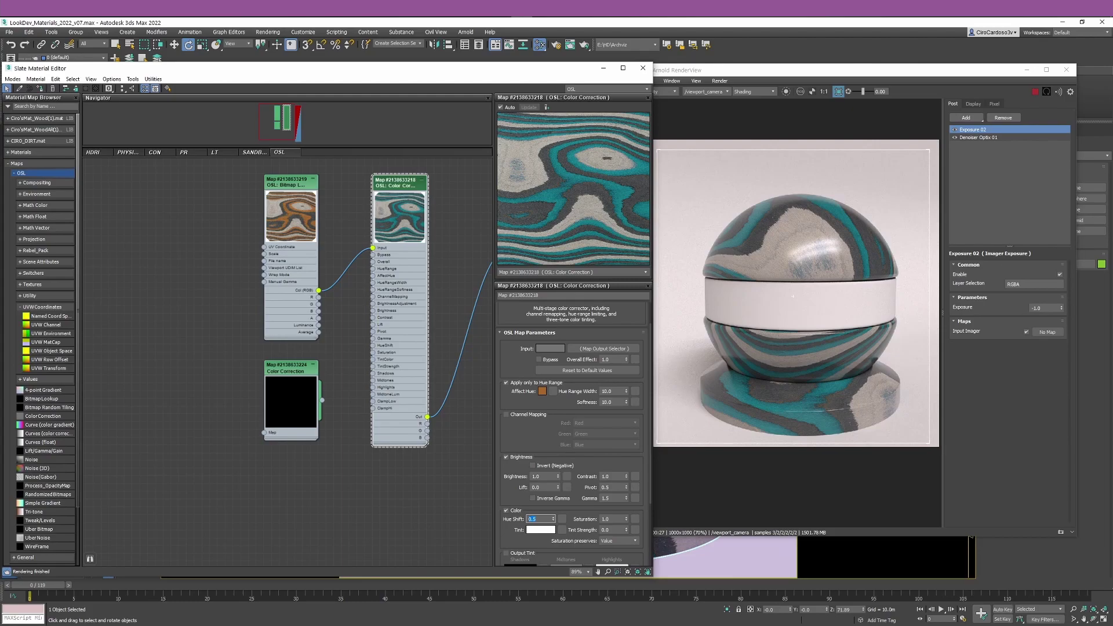
Step: Compare the correction without and with the hue range limit, and disable the Color adjustments
left_click(506, 383)
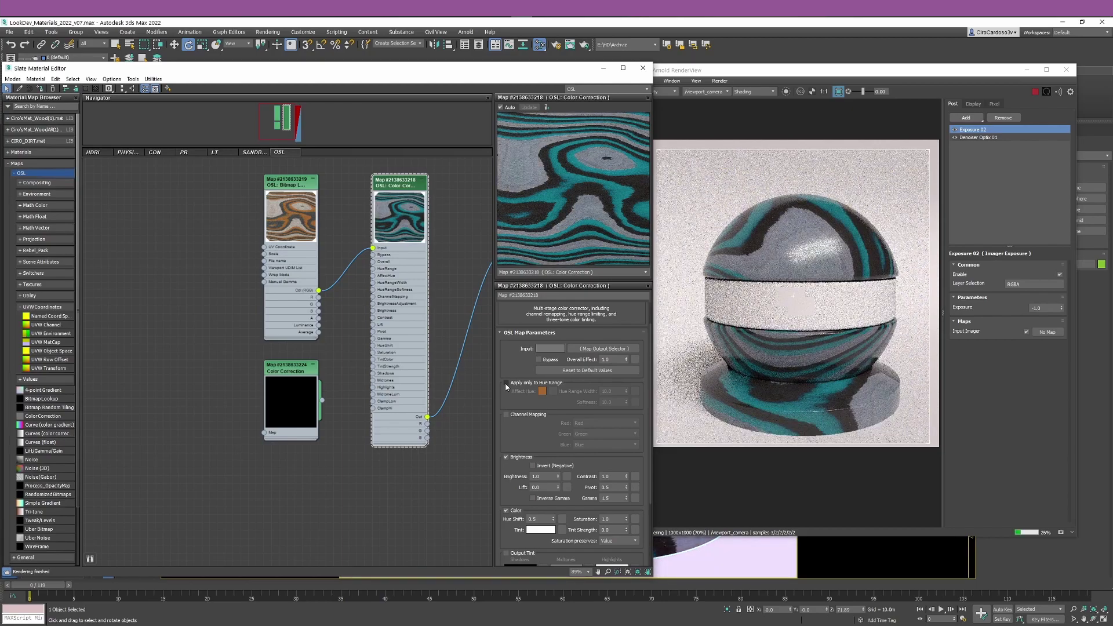
left_click(506, 384)
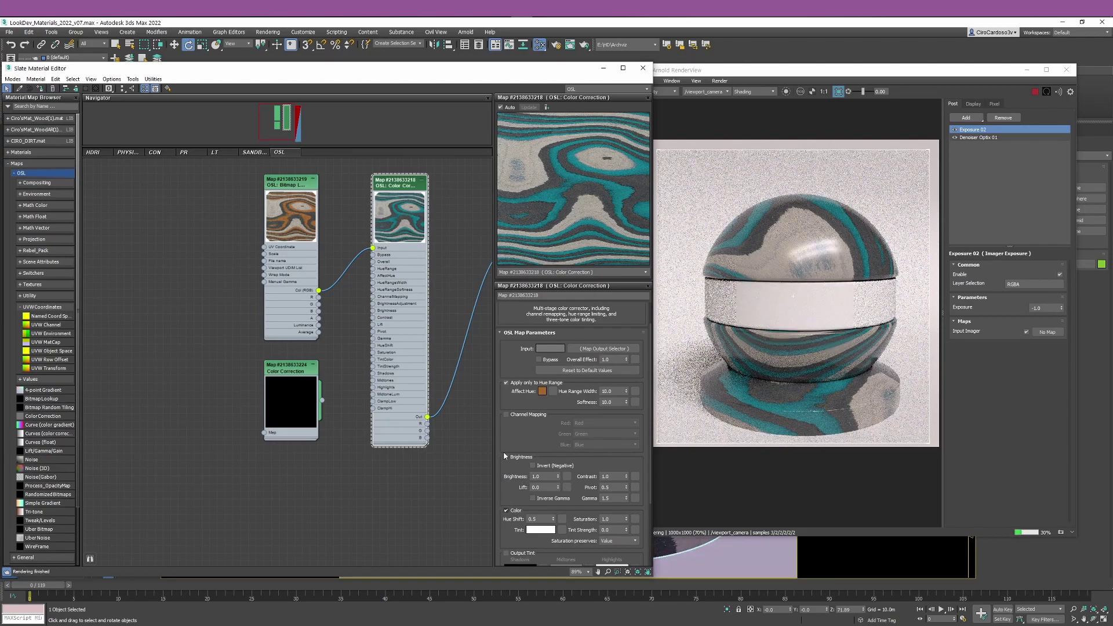
left_click(506, 511)
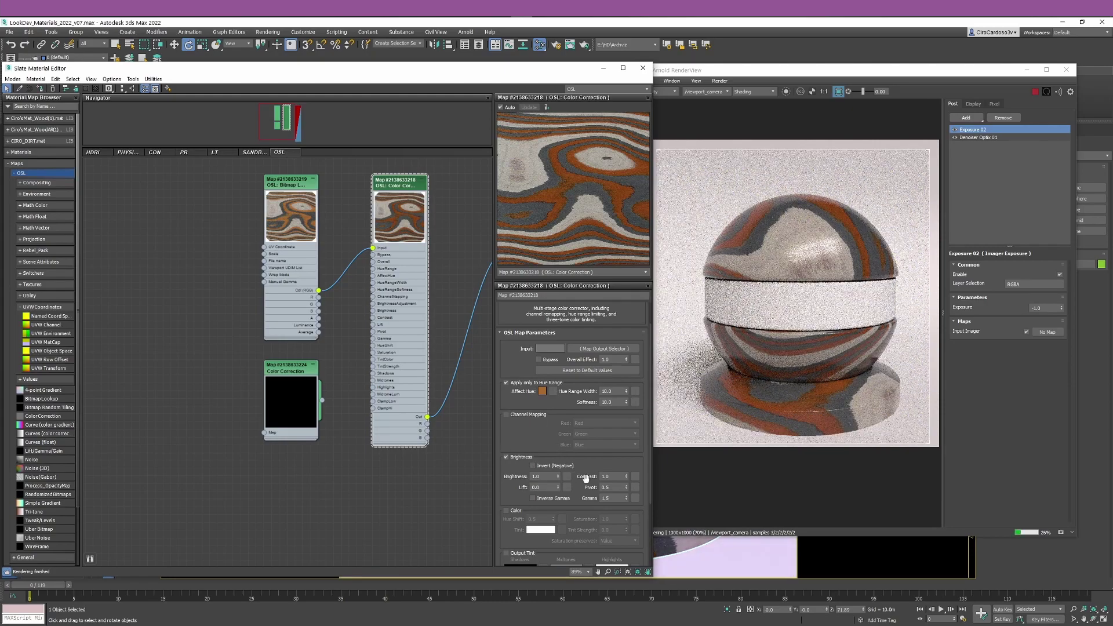
Step: Reset the color correction to its defaults, and enable Apply only to Hue Range with the texture's light grey wood tone as the Affect Hue color
left_click(588, 370)
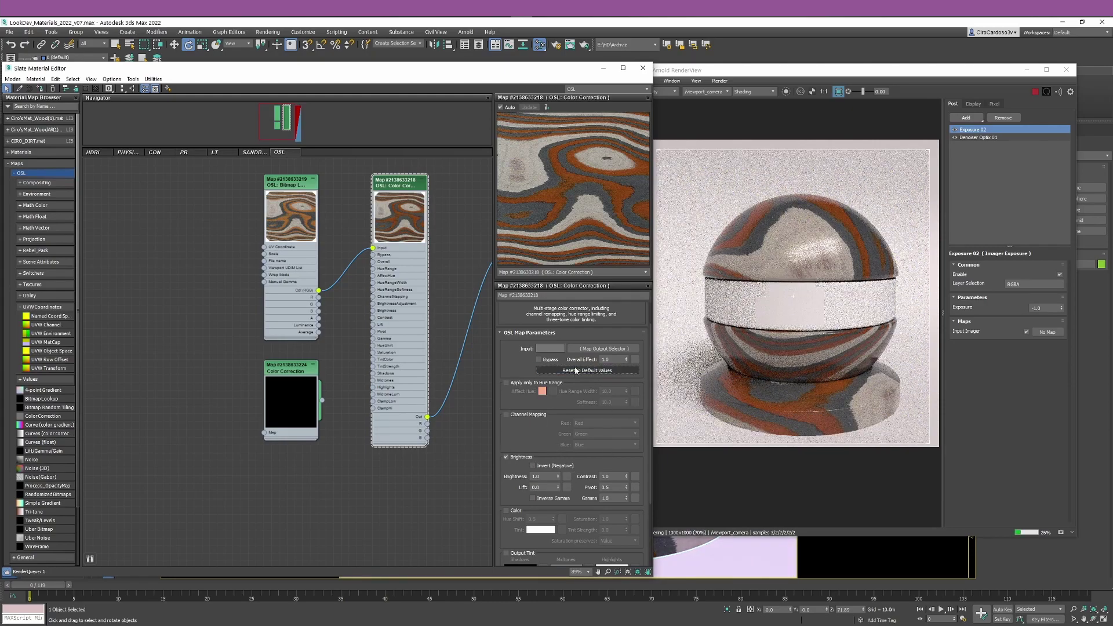
left_click(506, 383)
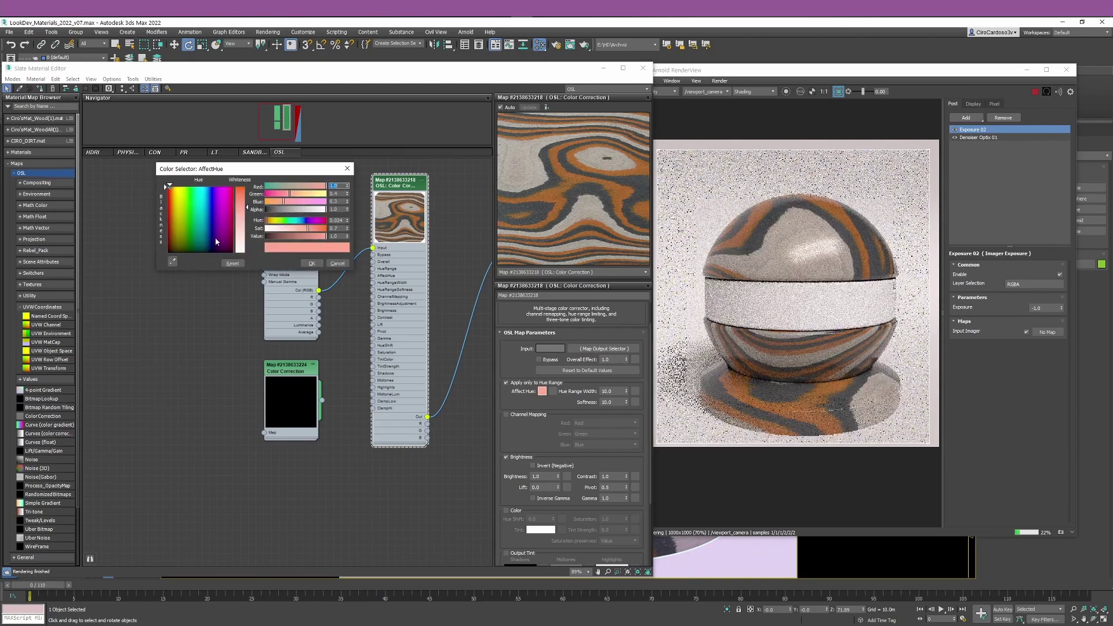
left_click(172, 246)
left_click(312, 264)
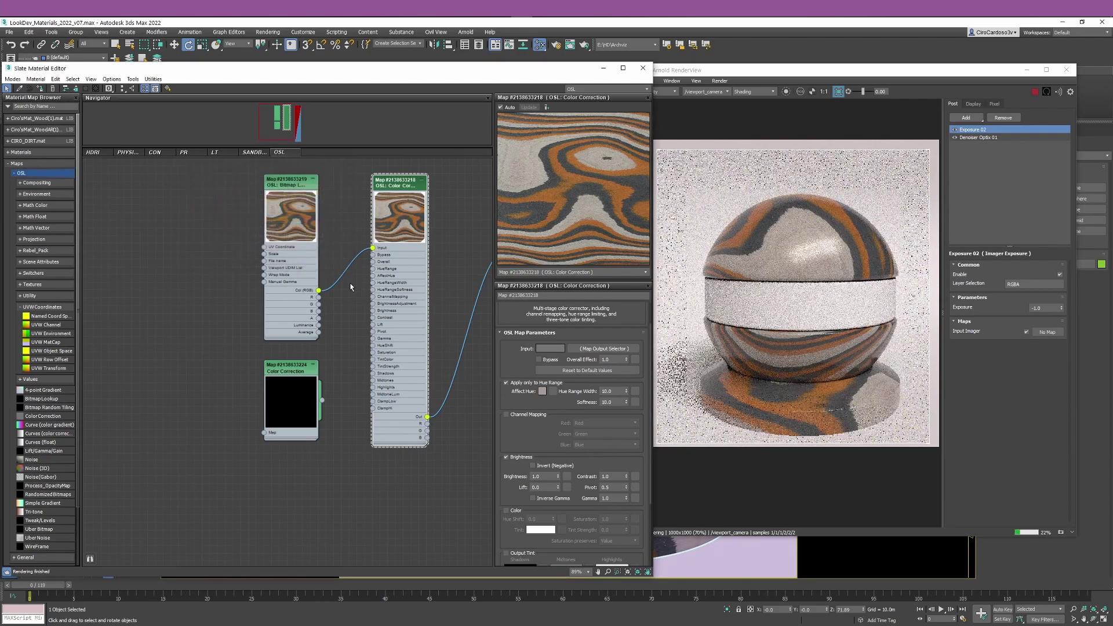
Step: Set Gamma to 0.2 and enable the Color adjustments with a Hue Shift of 0.5
left_click(615, 499)
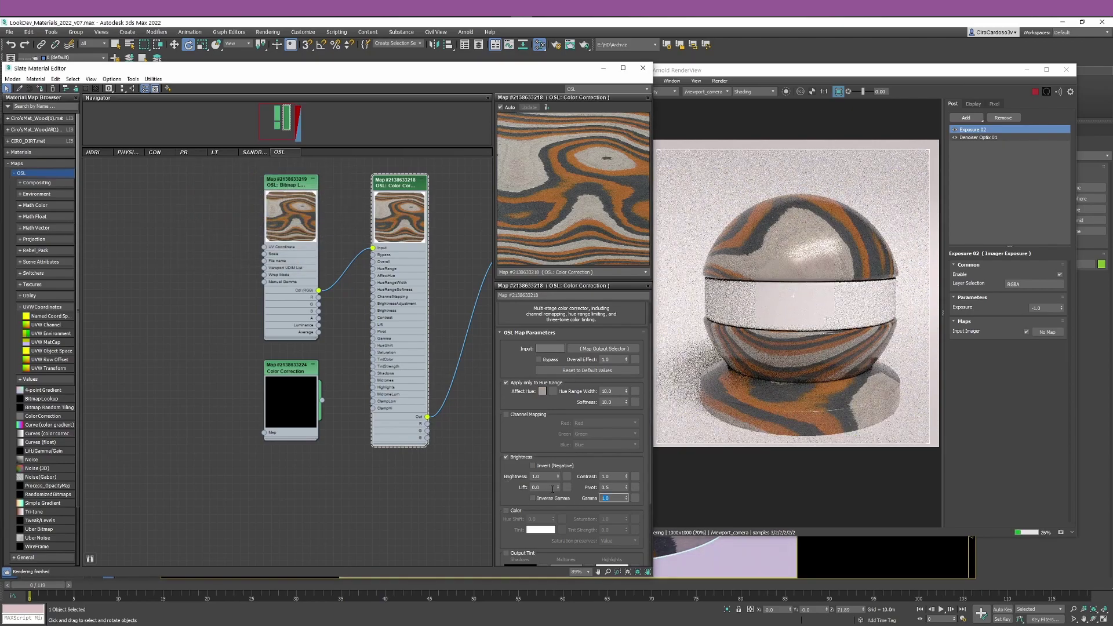
key("Return")
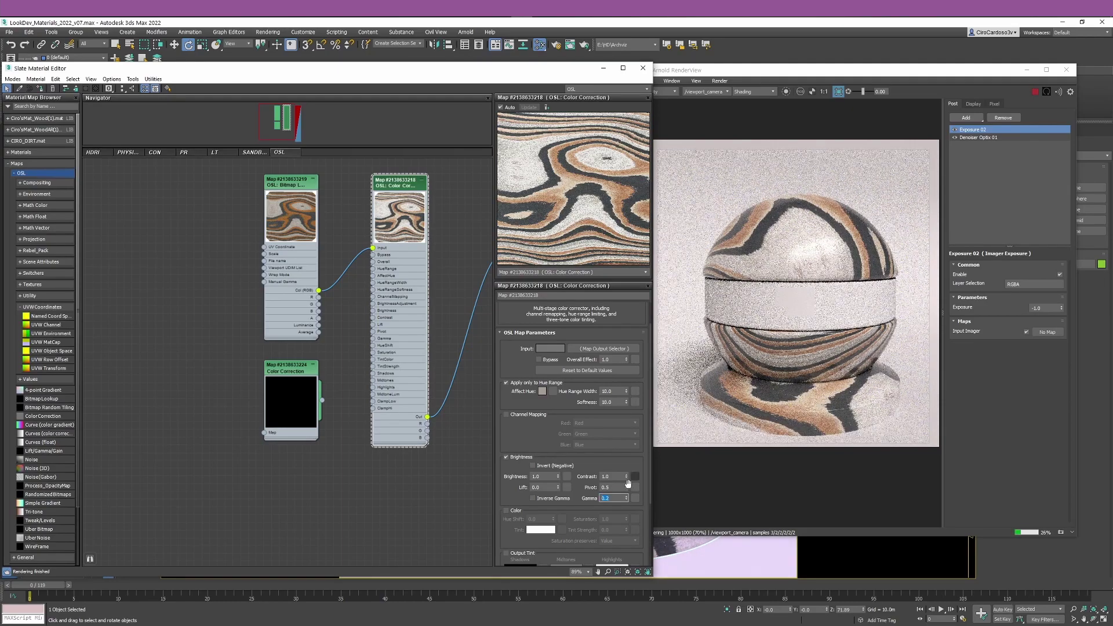
left_click(506, 511)
double_click(534, 519)
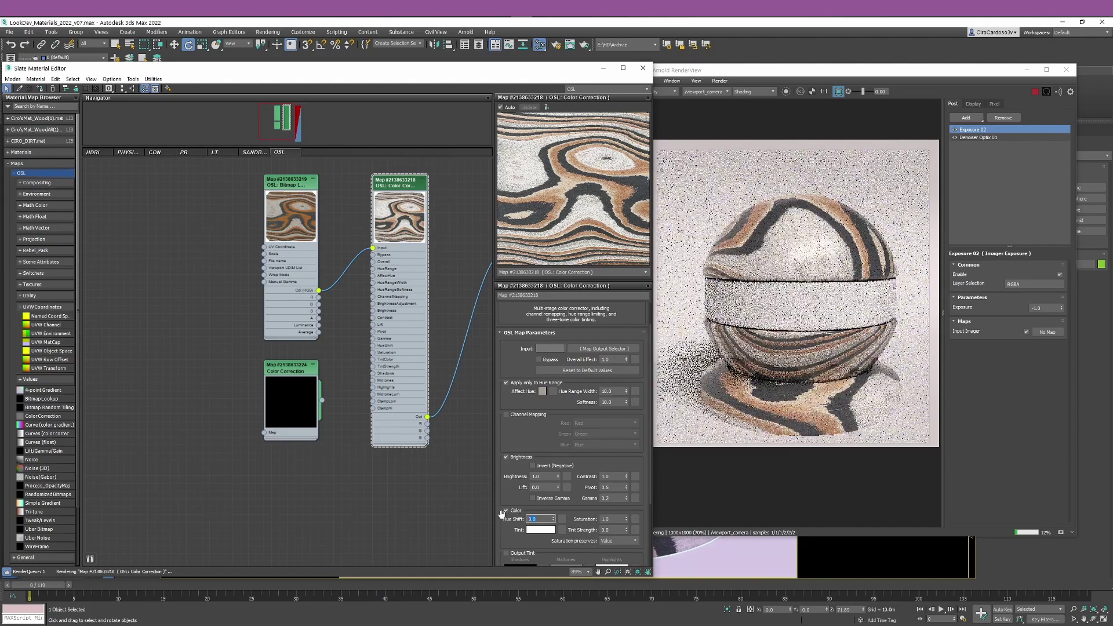
type("0.5")
key("Return")
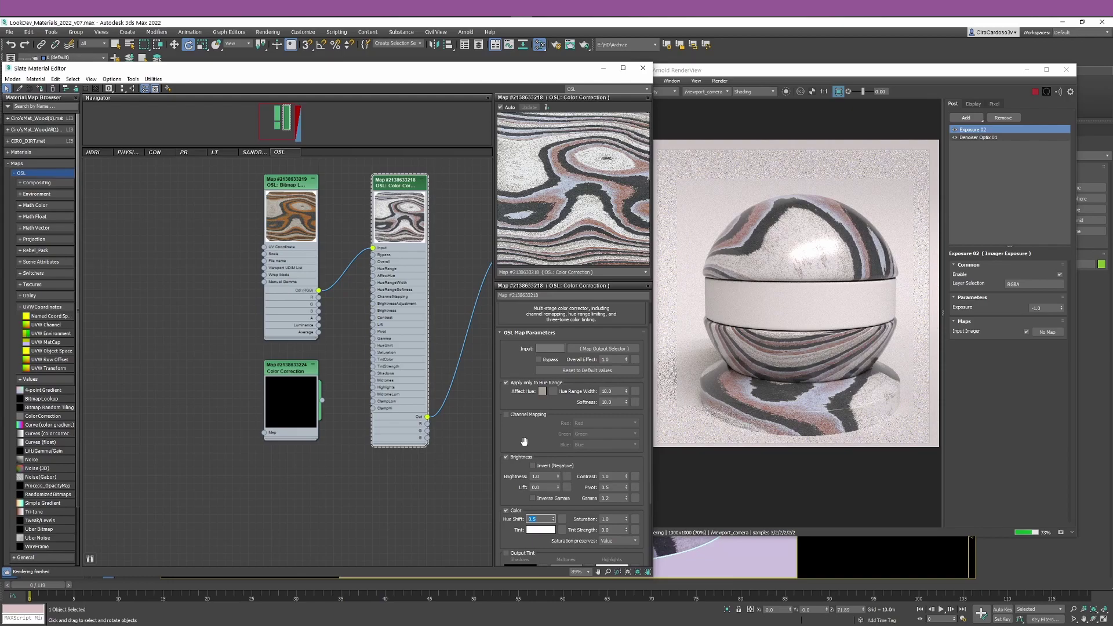
Step: Reset the color correction to its default values, and review the Red channel's source options in Channel Mapping, leaving the mapping disabled
left_click(582, 371)
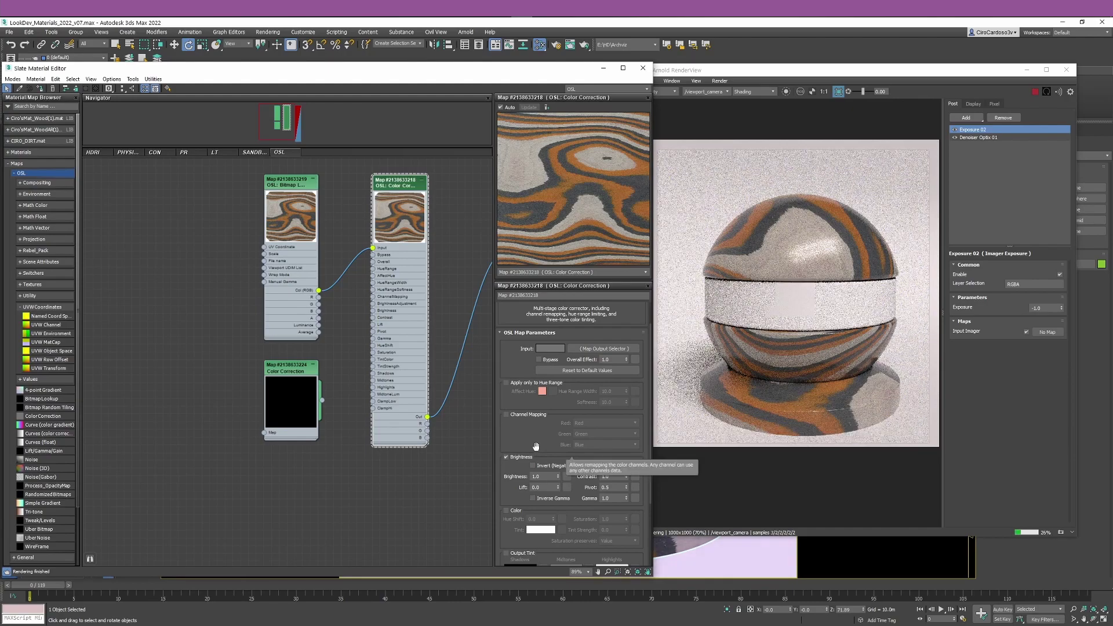
scroll(536, 446, "down", 3)
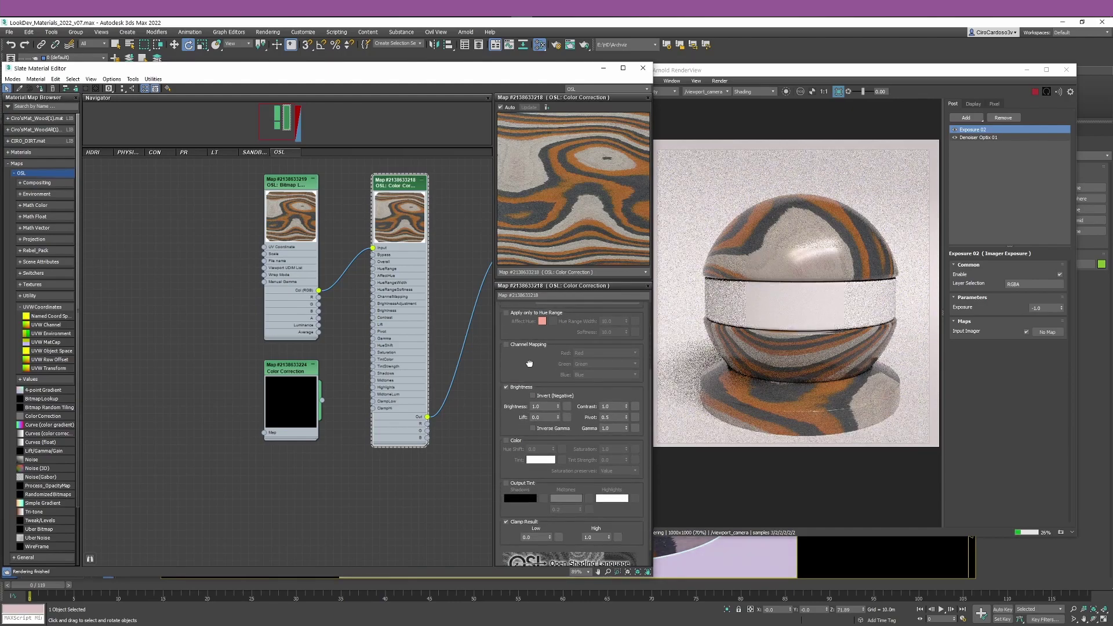
left_click(507, 344)
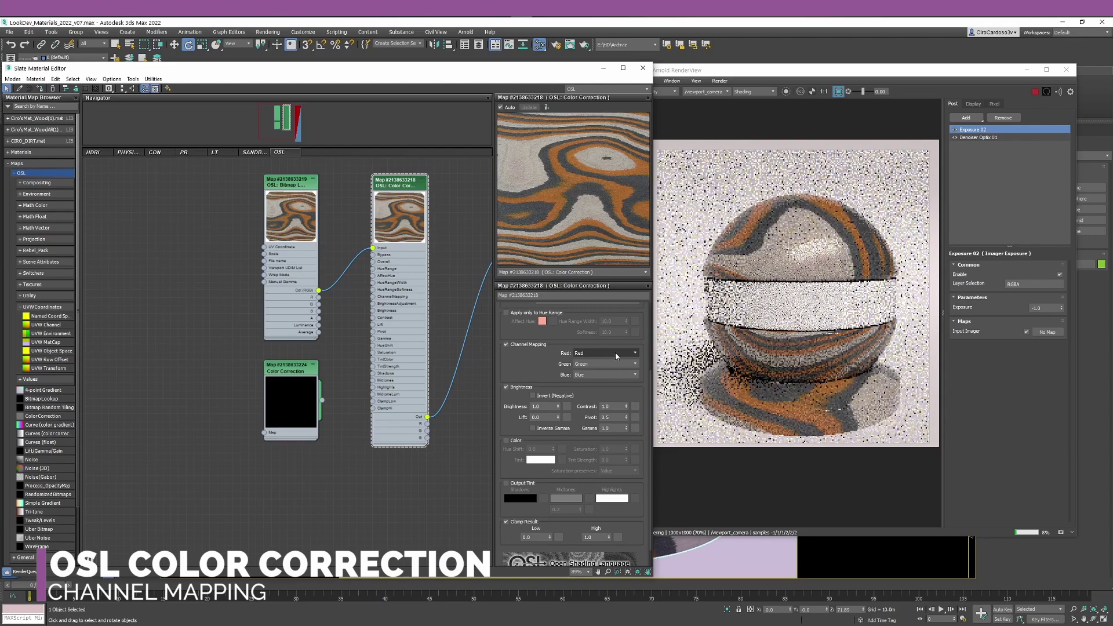
left_click(617, 353)
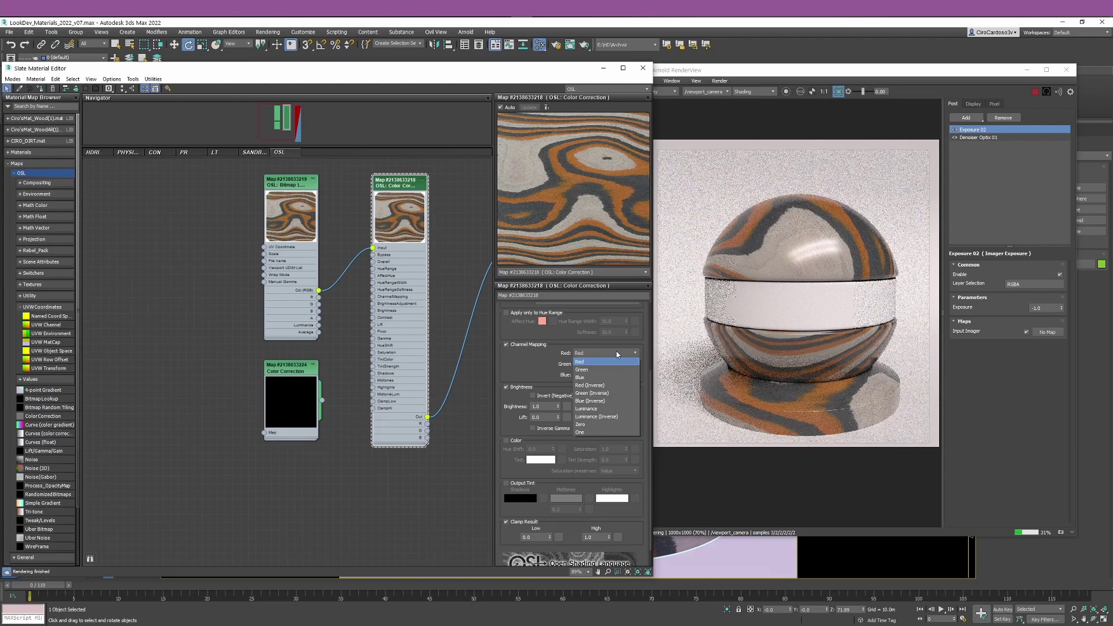
left_click(523, 350)
left_click(525, 345)
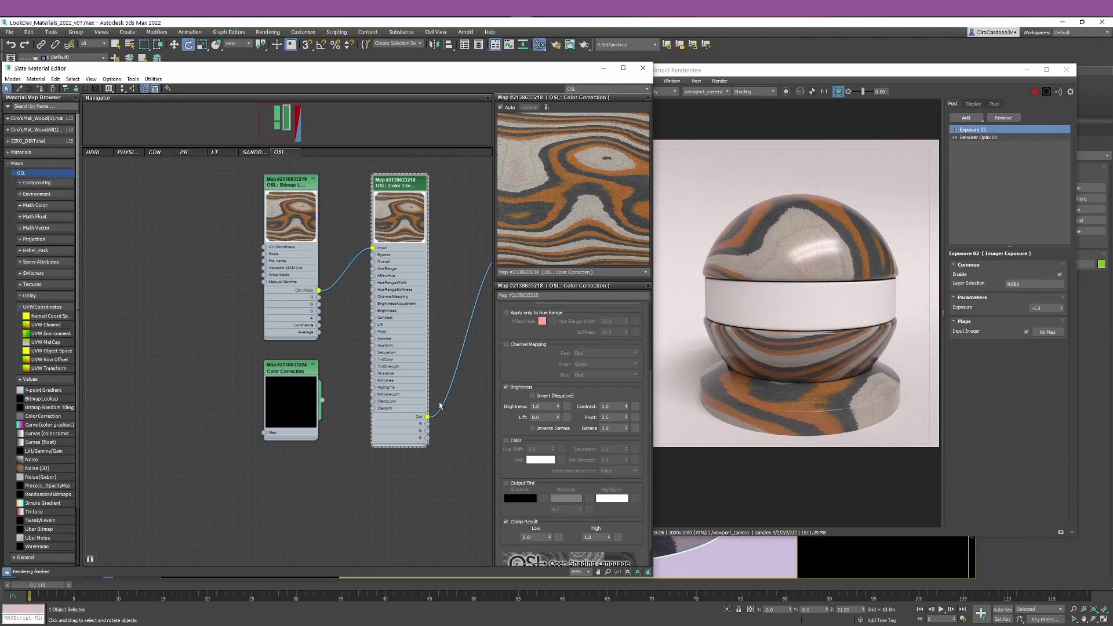
Step: Duplicate the OSL Color Correction map below the original, and feed the wood bitmap's R output into the copy's Input
middle_click_drag(449, 356, 341, 397)
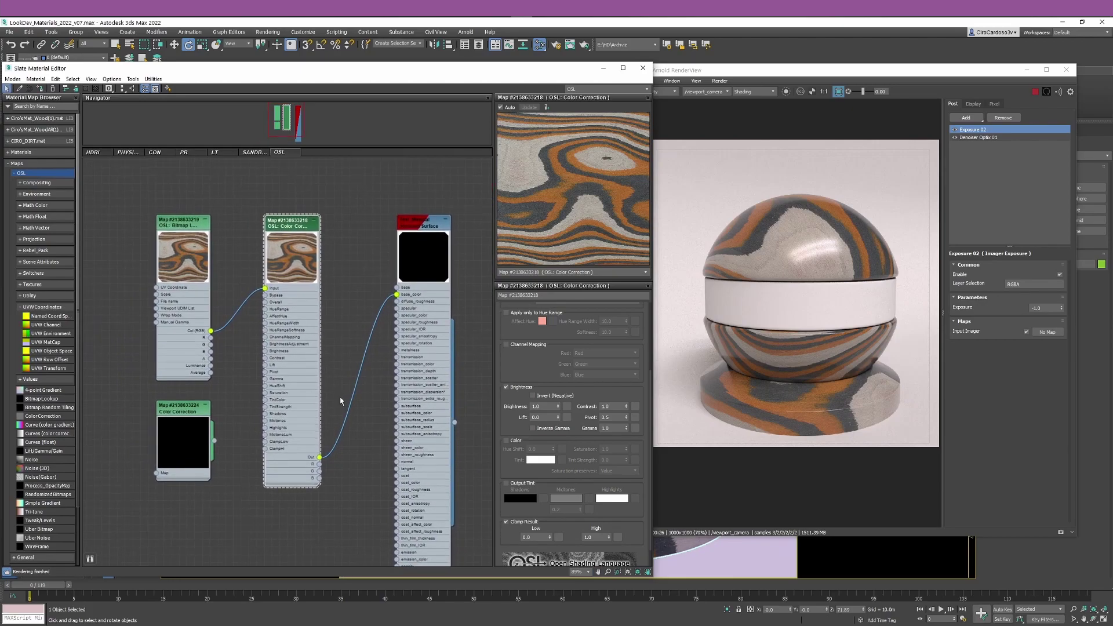
left_click(317, 224)
left_click_drag(293, 226, 293, 336, "shift")
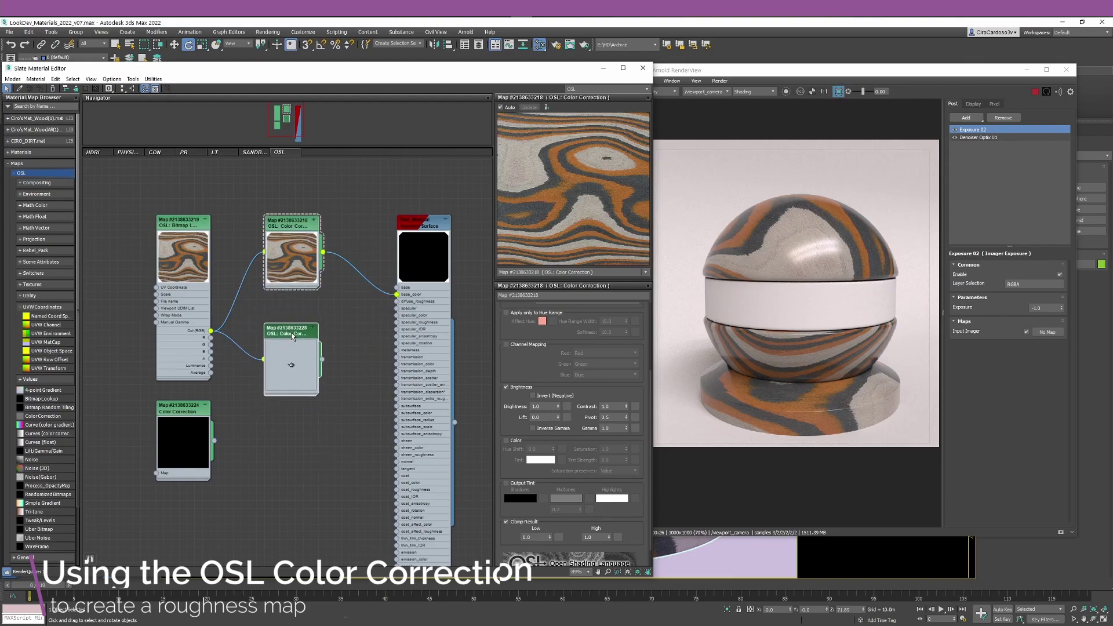
middle_click_drag(232, 346, 235, 307)
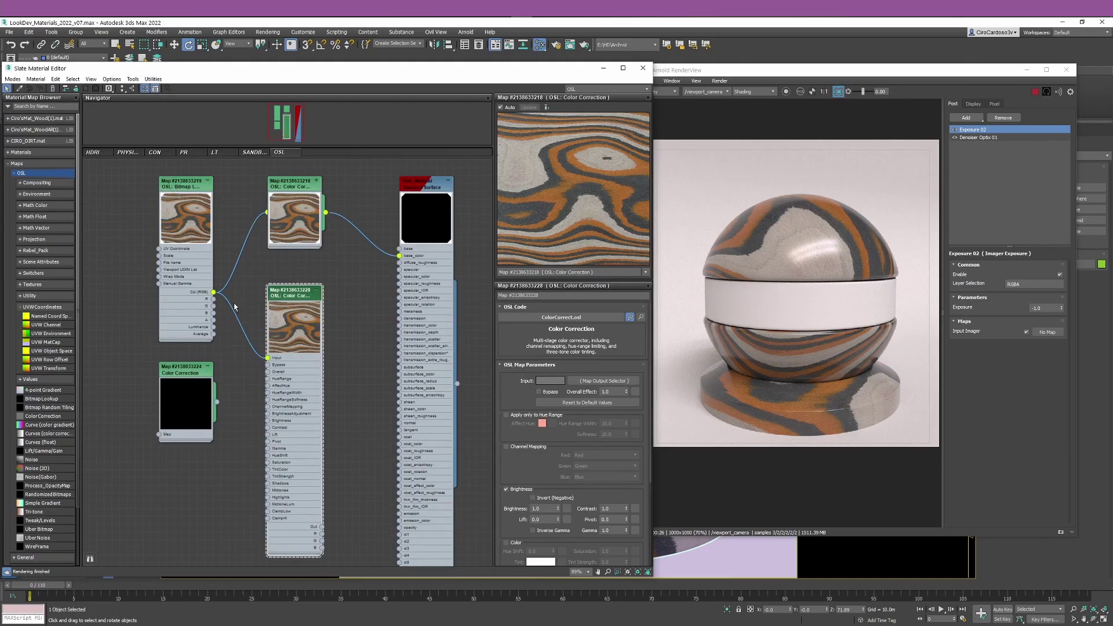
left_click_drag(213, 299, 267, 361)
middle_click_drag(297, 307, 305, 286)
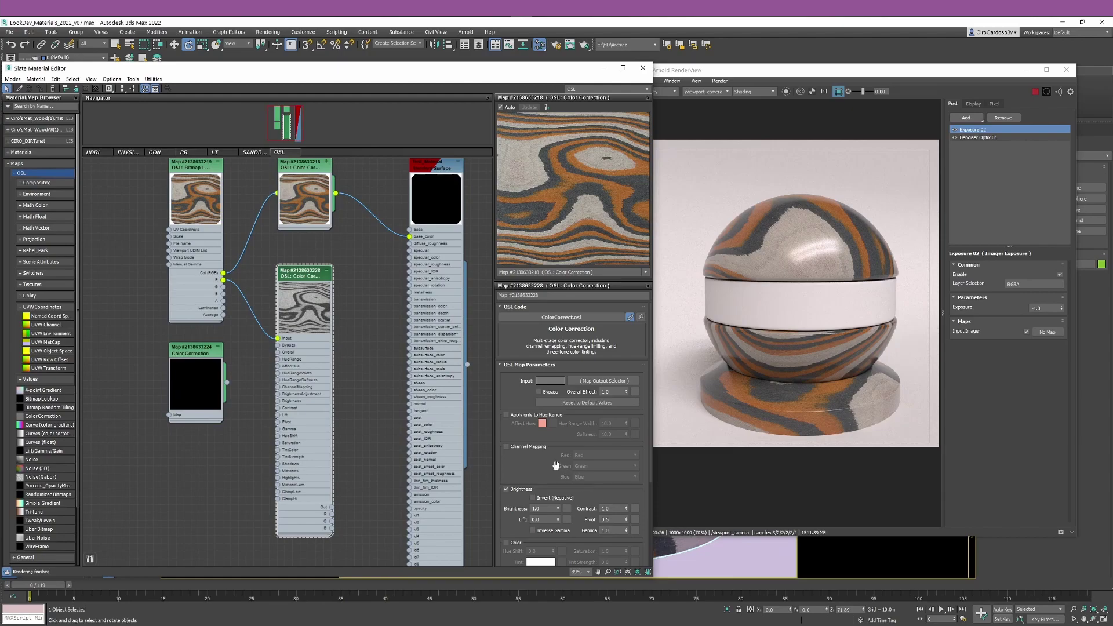
left_click_drag(534, 471, 535, 392)
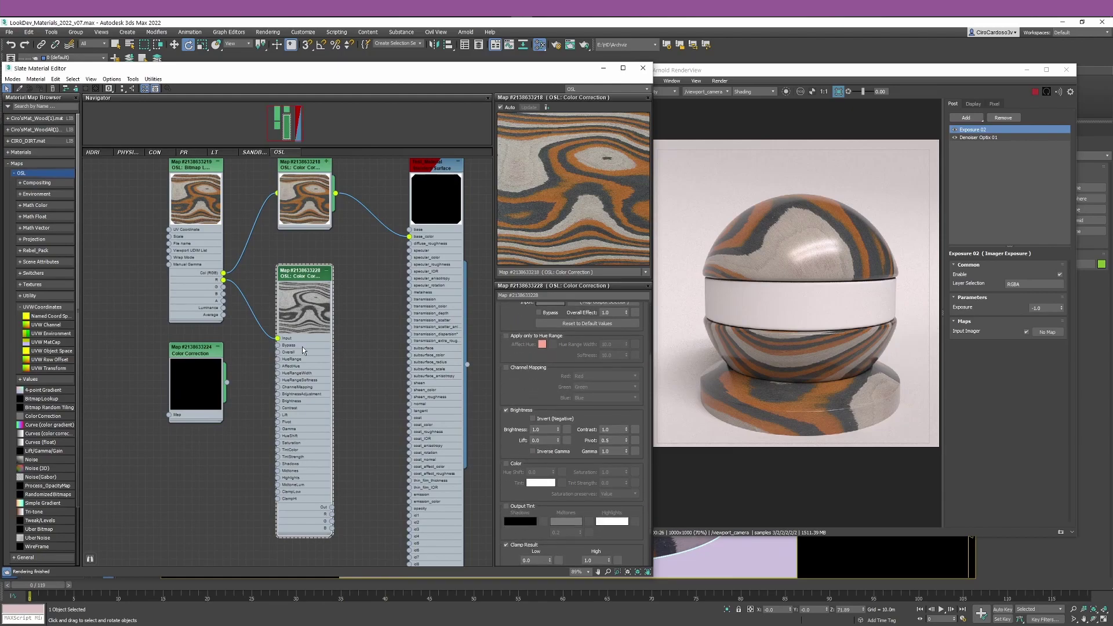
Step: Set the duplicated color correction's Gamma to 2.2 with Inverse Gamma enabled, and connect its output to the material's specular_roughness
double_click(198, 181)
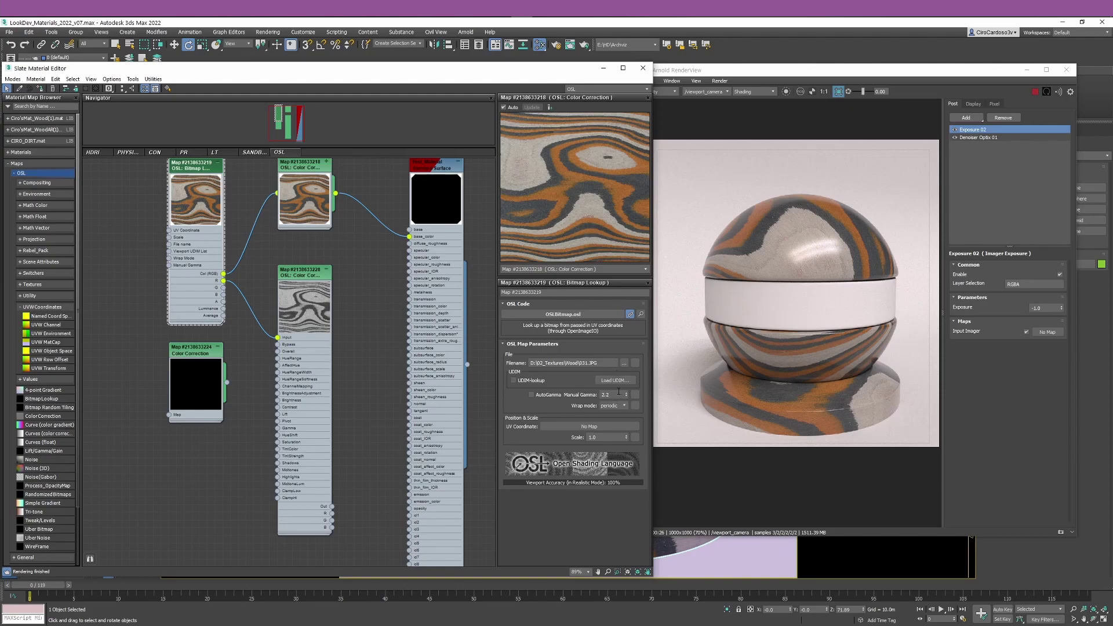
double_click(307, 280)
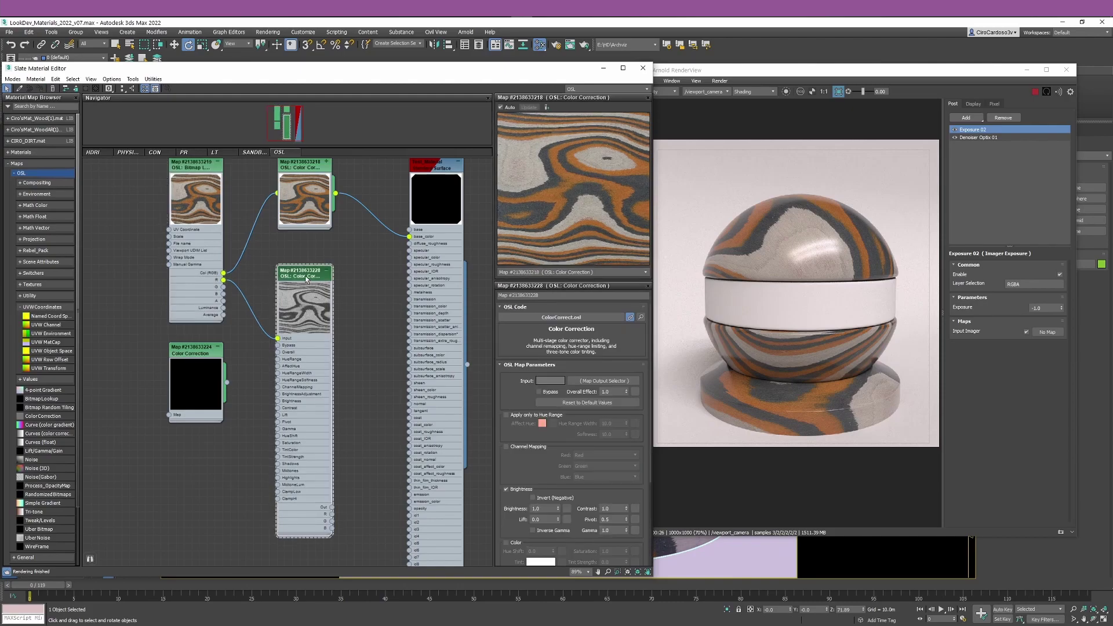
scroll(535, 440, "down", 5)
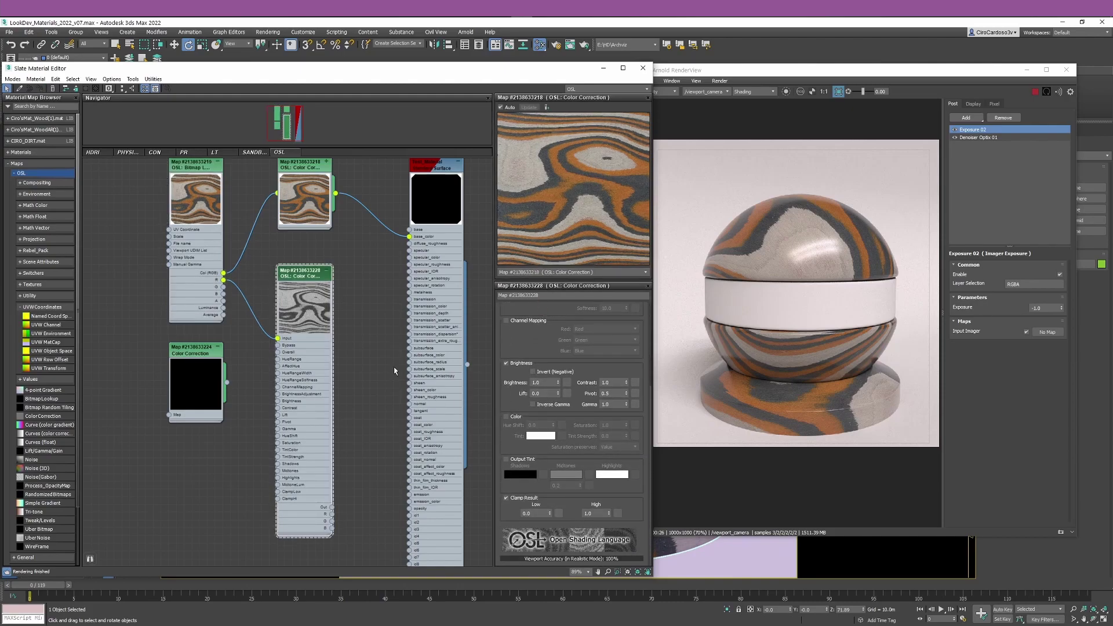
double_click(607, 404)
type("2.2")
key("Return")
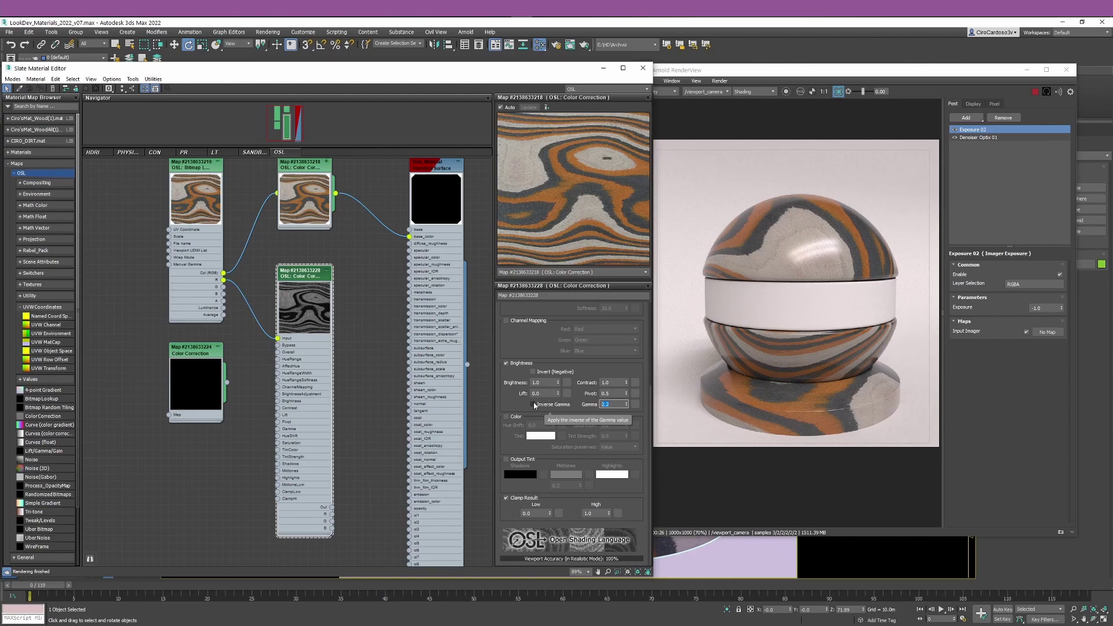
left_click(533, 405)
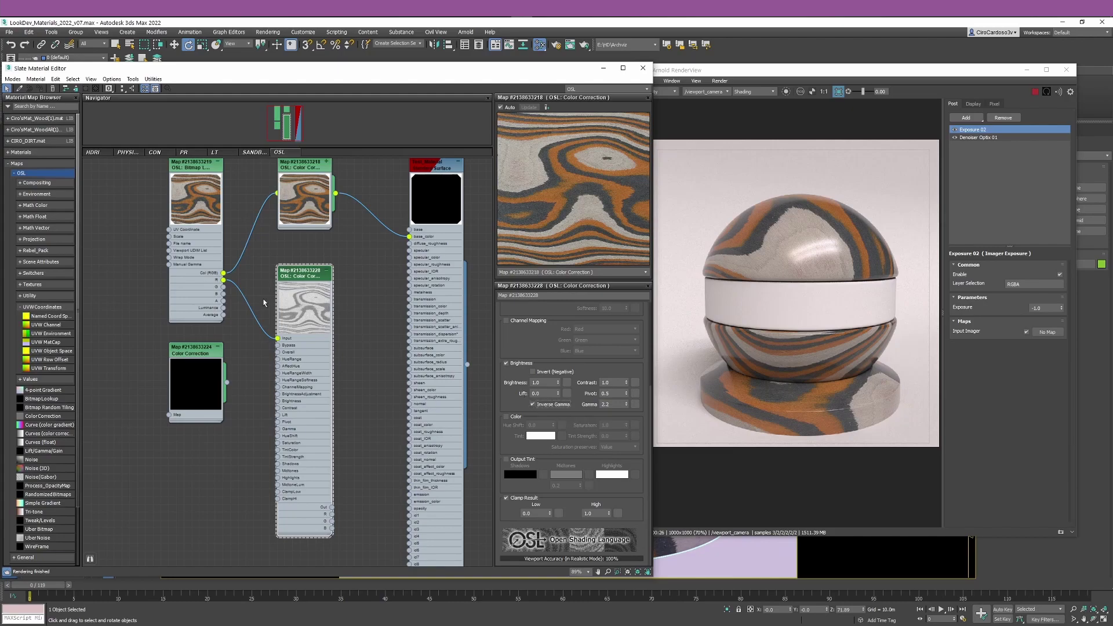
middle_click_drag(298, 293, 277, 303)
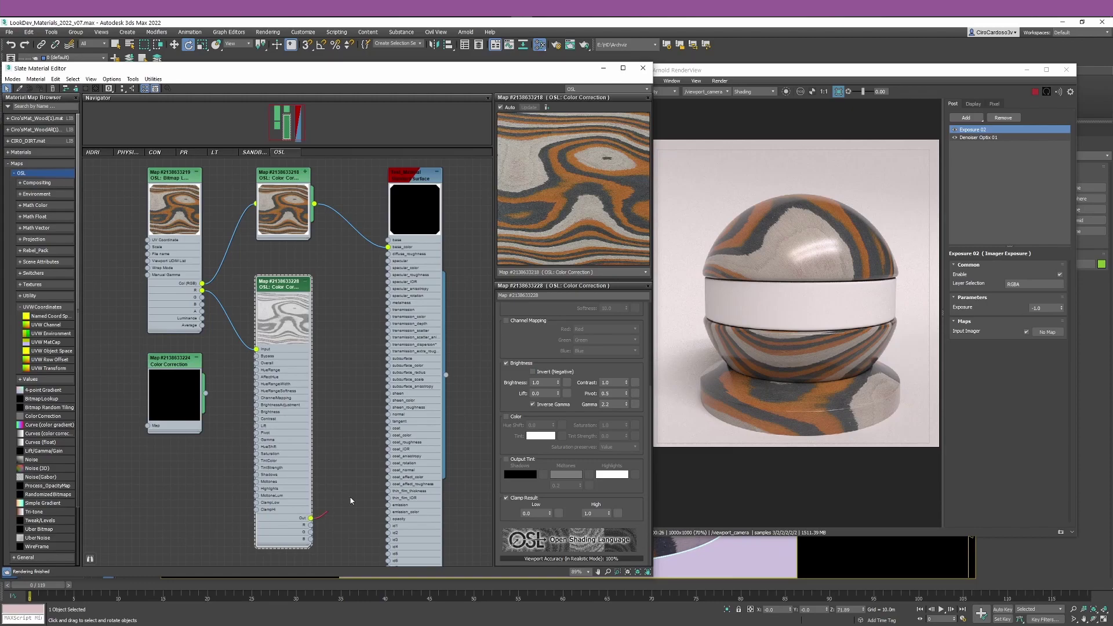
left_click_drag(311, 518, 388, 275)
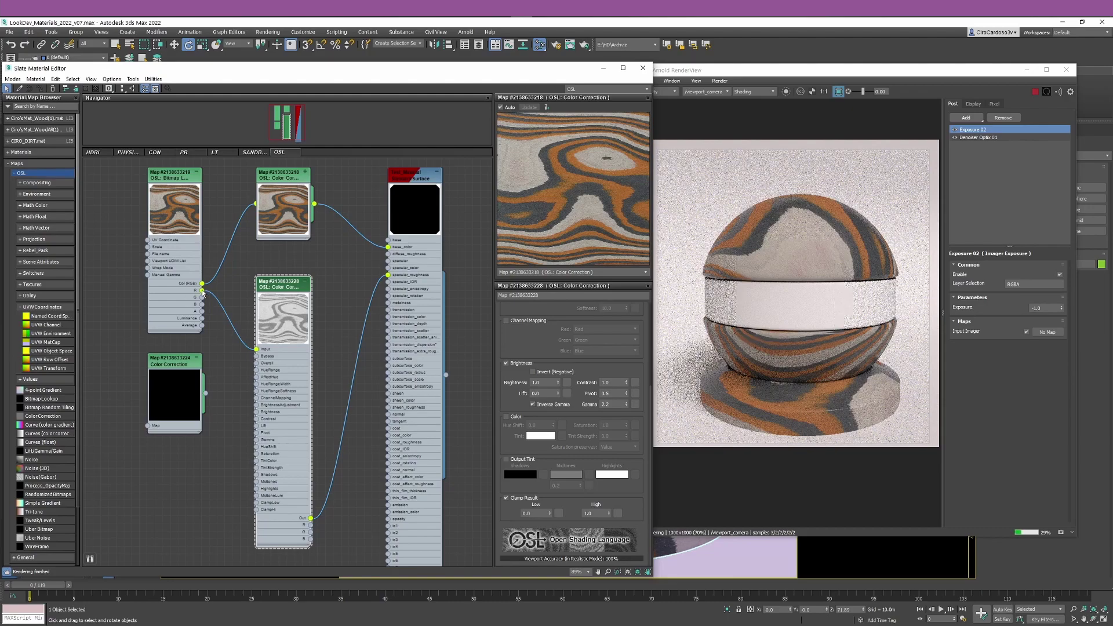
Step: Try the bitmap's RGB output and disabled Inverse Gamma on the roughness color correction, and restore the R output and Inverse Gamma
left_click_drag(202, 283, 256, 349)
left_click(546, 406)
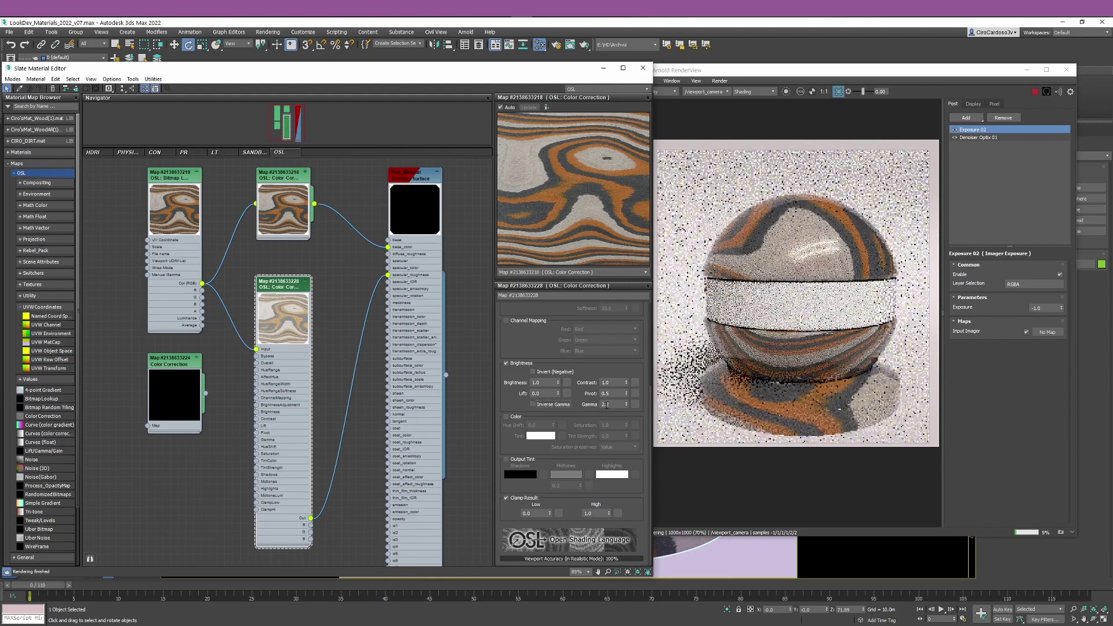
double_click(606, 404)
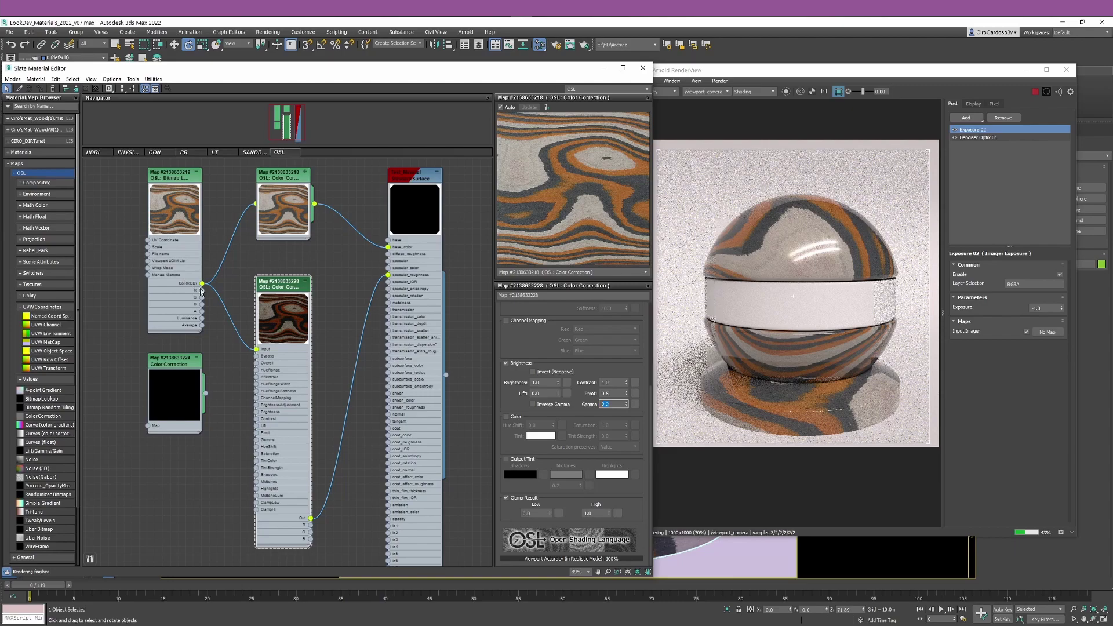
left_click_drag(202, 290, 256, 350)
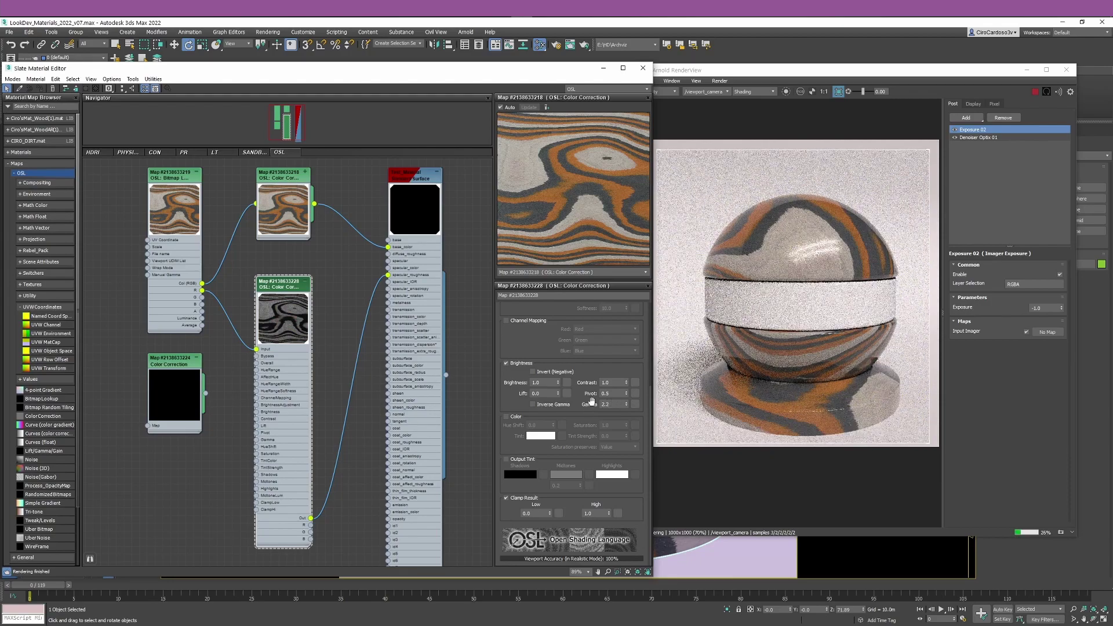
left_click(537, 404)
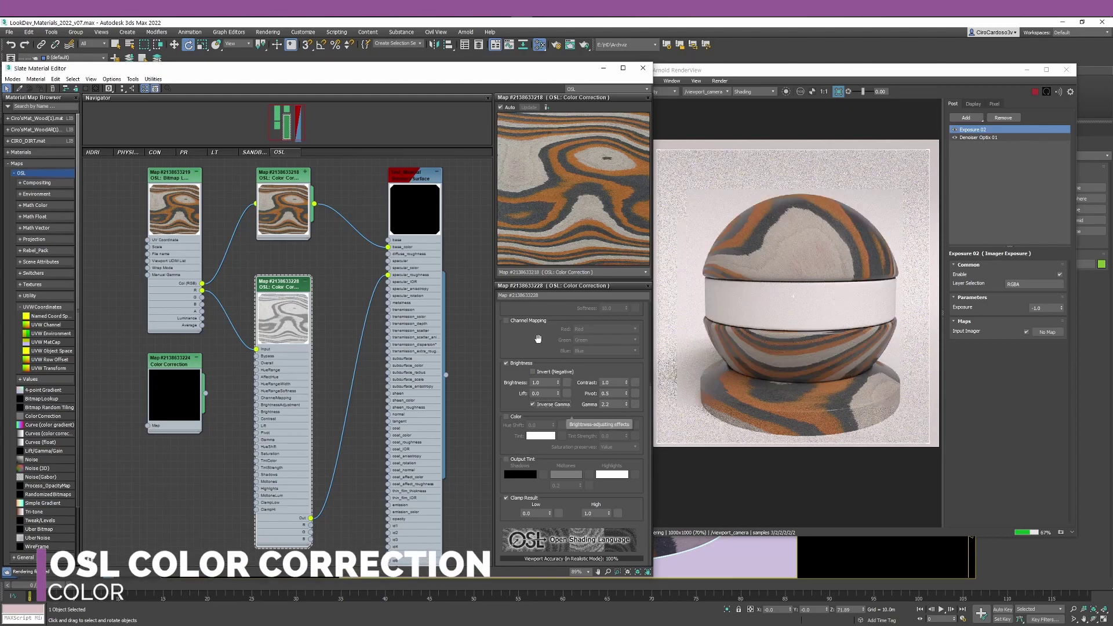
Step: Reset the base color's color correction to defaults, and enable its Color adjustments with Saturation preserves kept at Value
left_click_drag(529, 348, 543, 374)
double_click(283, 209)
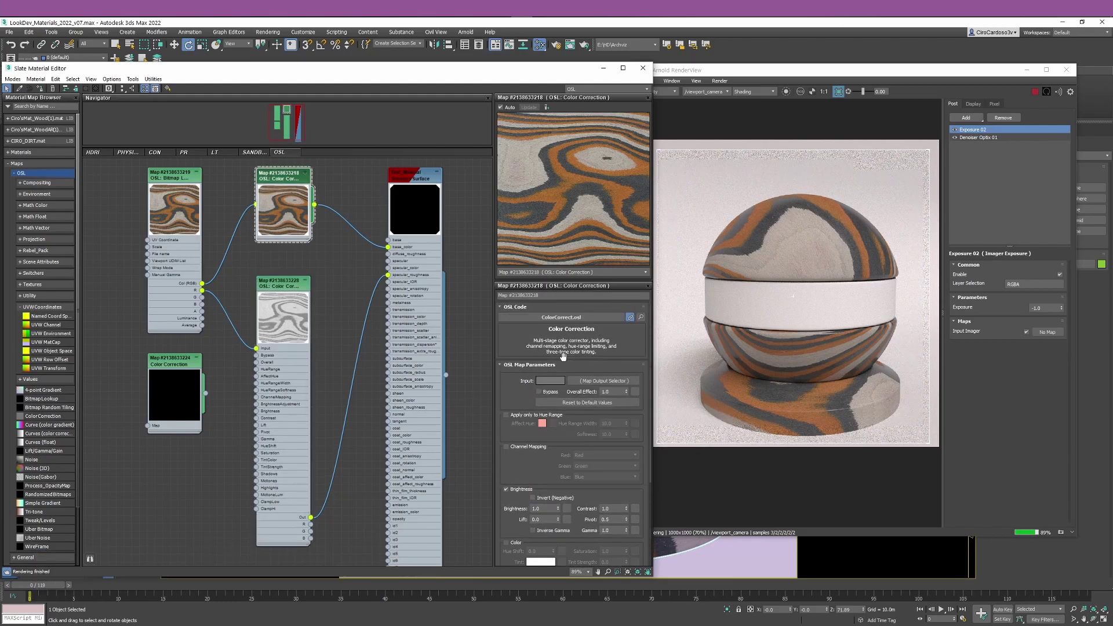
left_click(587, 402)
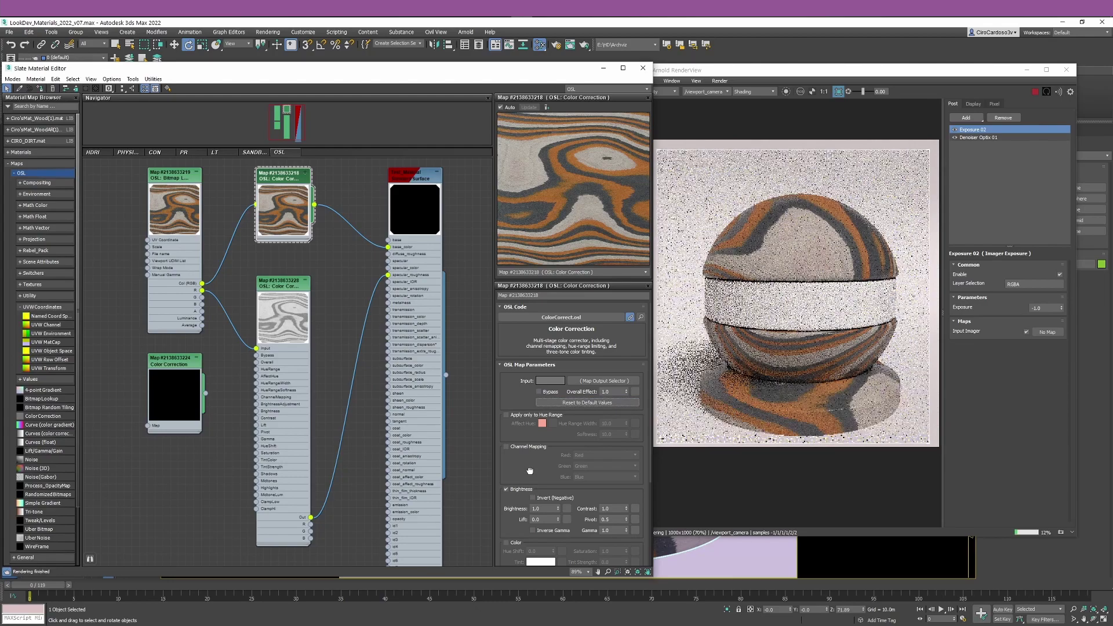
scroll(580, 405, "down", 3)
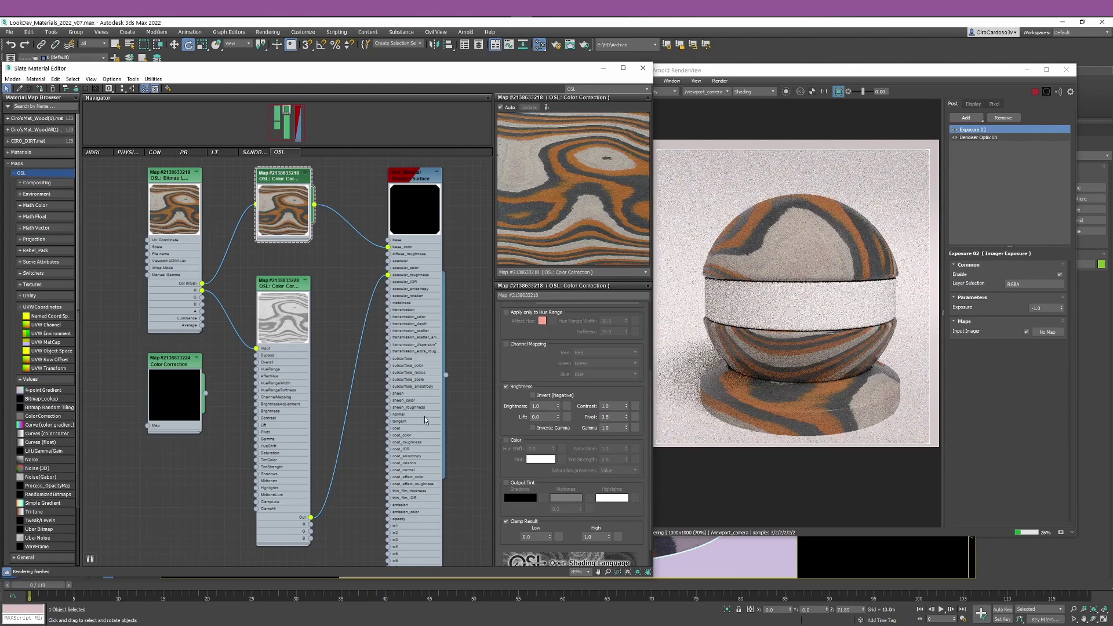
left_click(506, 441)
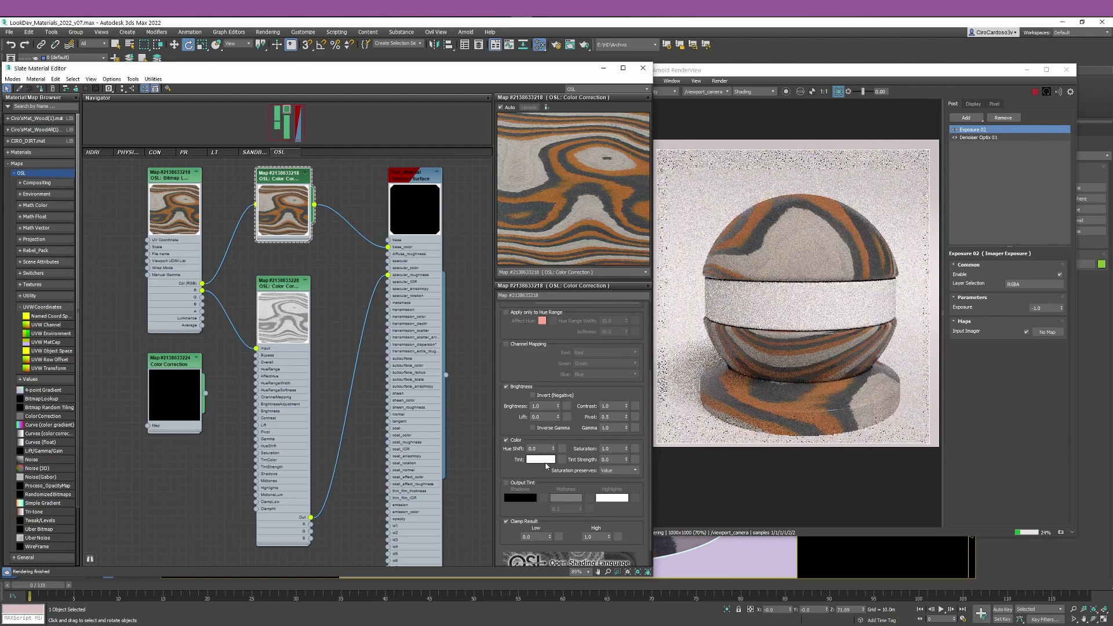
left_click(620, 471)
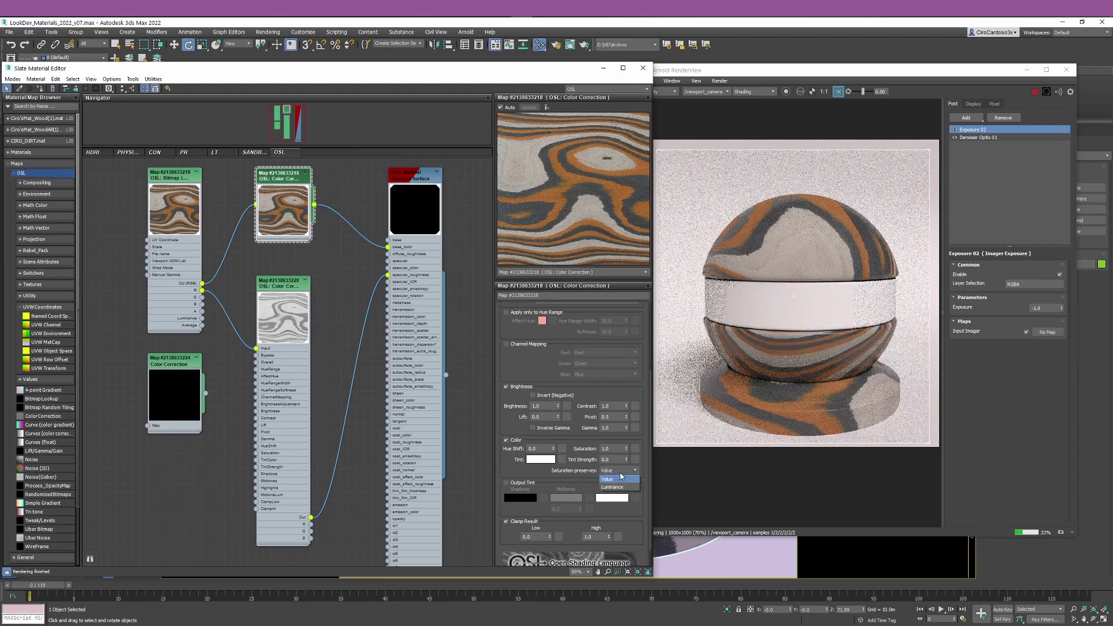
left_click(619, 479)
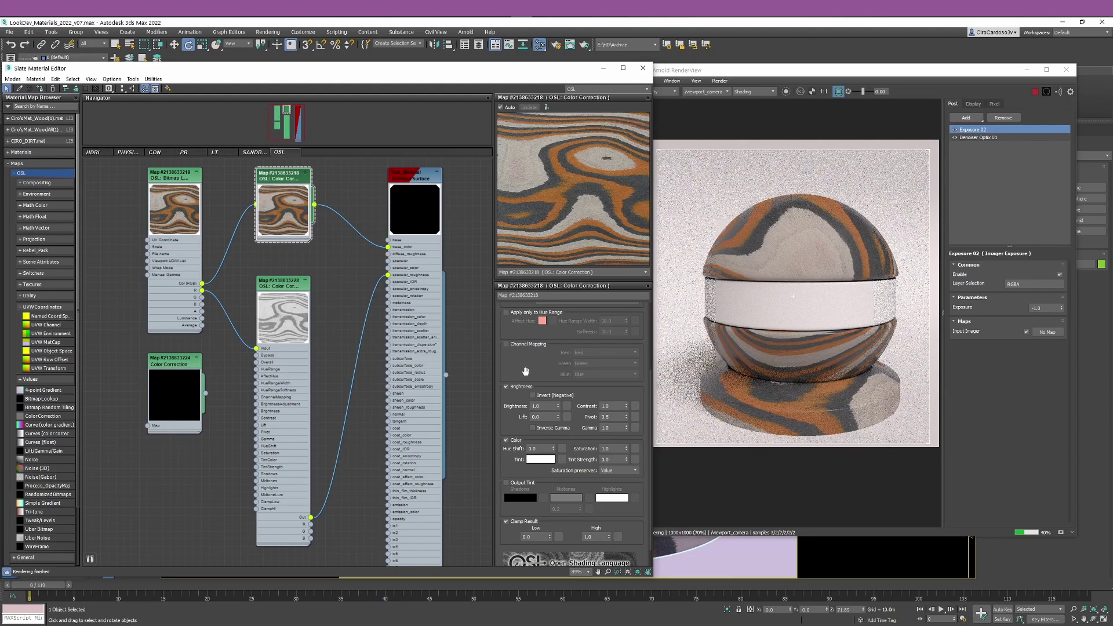
Step: Limit the base color's color correction to a hue range, sampling the wood's orange-brown as the Affect Hue color
left_click_drag(544, 353, 546, 408)
left_click(506, 367)
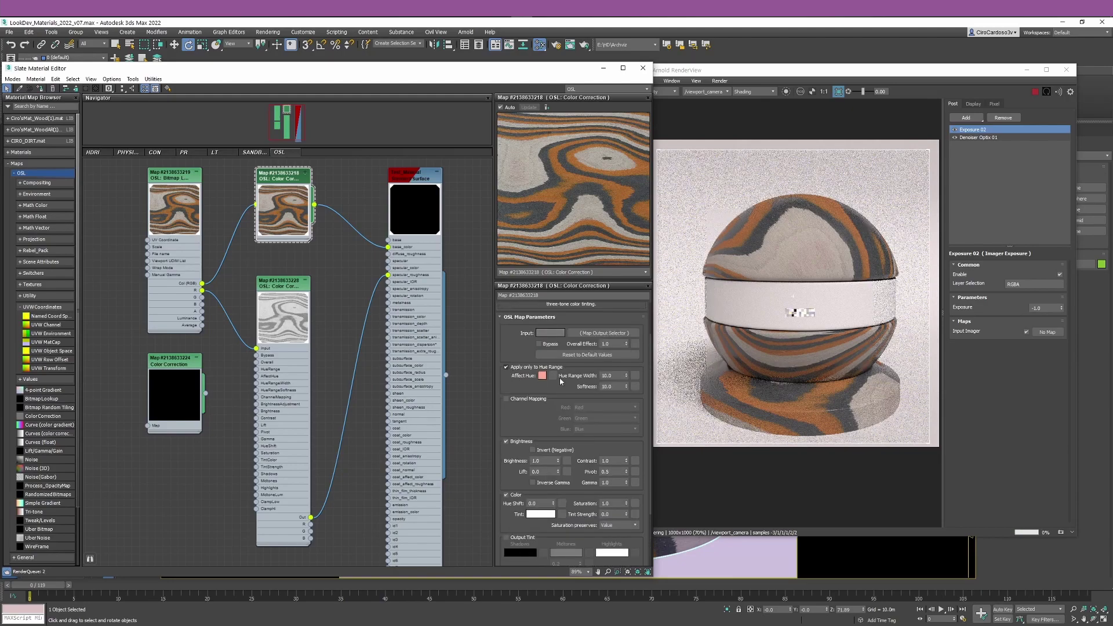
left_click(542, 375)
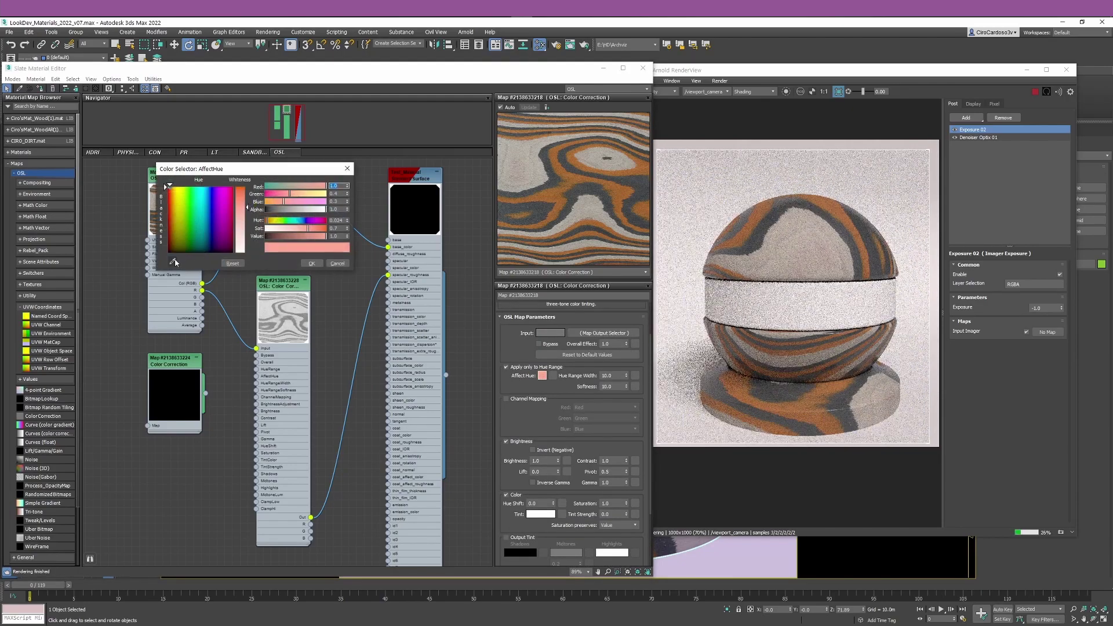
left_click(174, 210)
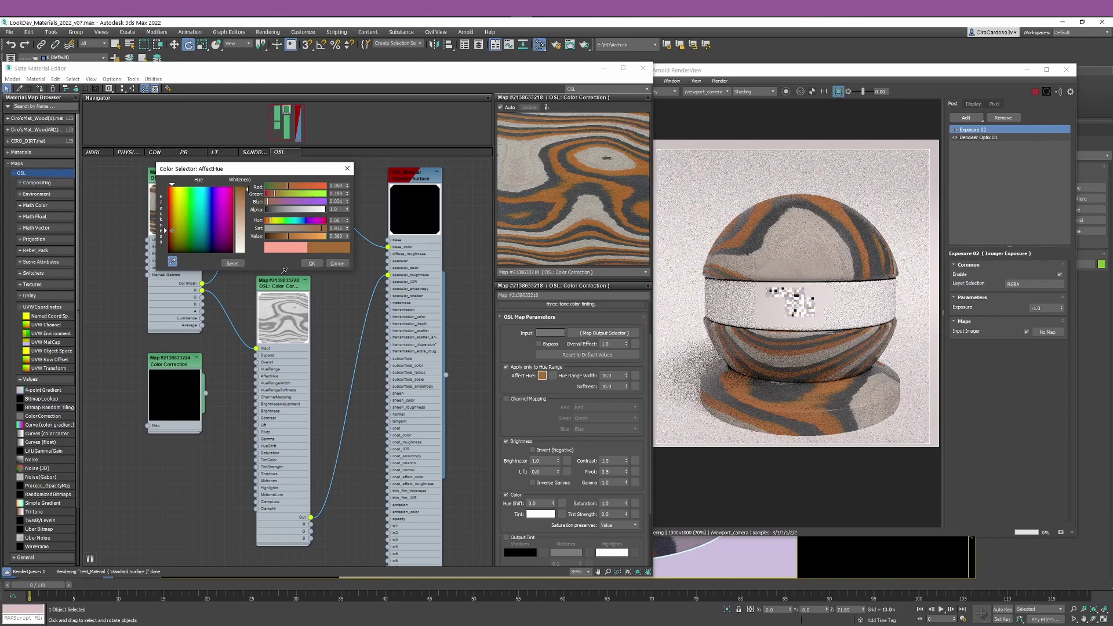
left_click(312, 264)
scroll(571, 406, "down", 3)
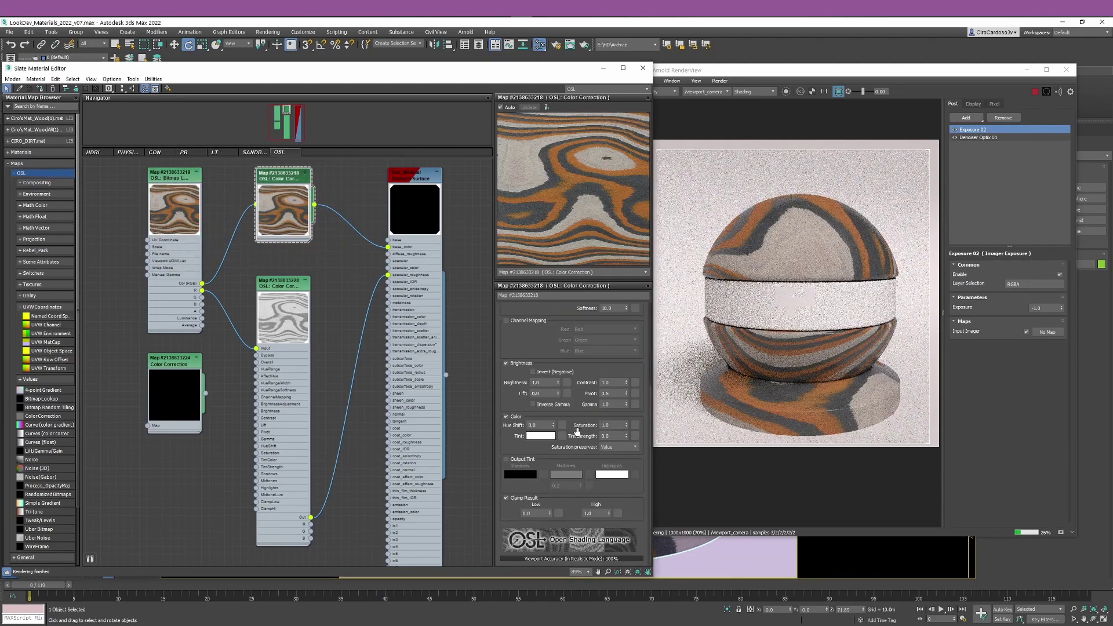
Step: Set the Hue Shift to 0.5, try 0.05 for a subtler shift, and return it to 0.5
double_click(539, 425)
type("0.5")
key("Return")
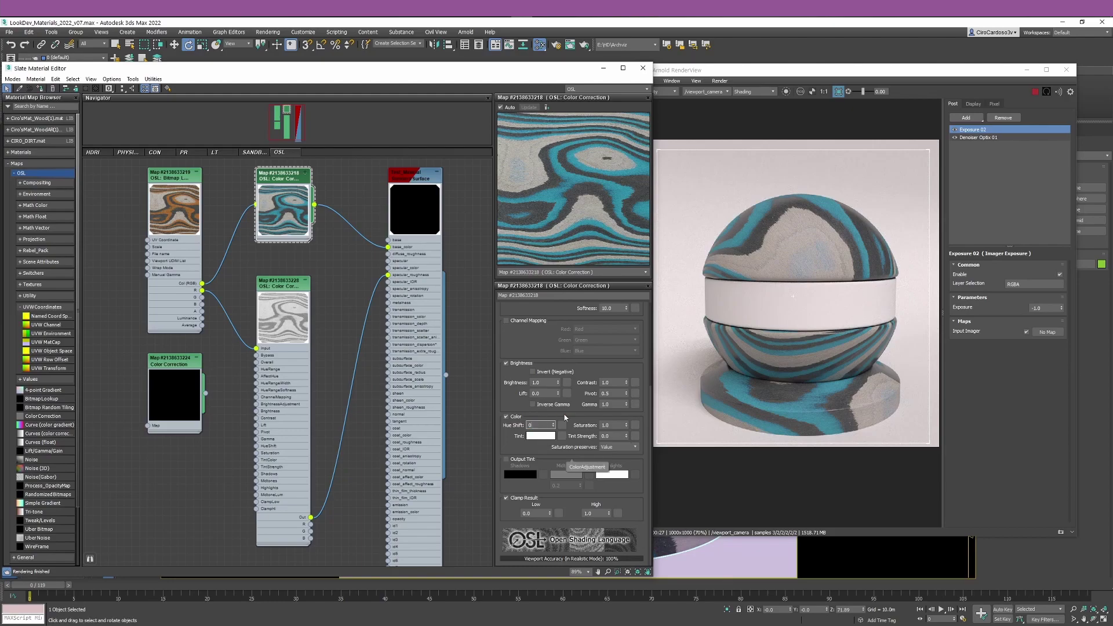
key("Return")
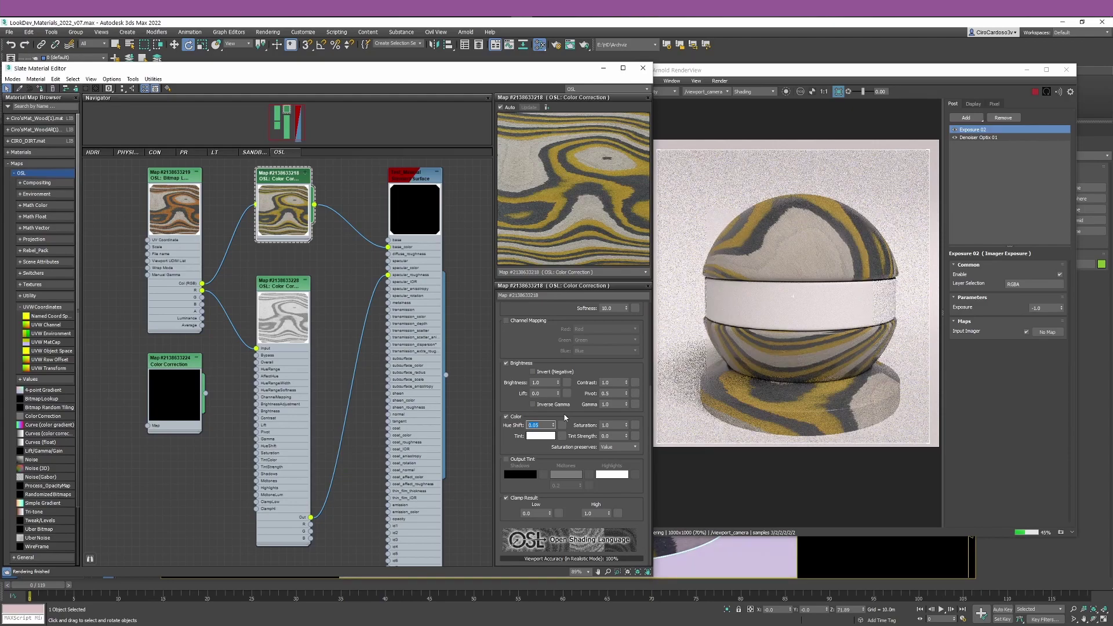
type(".5")
key("Return")
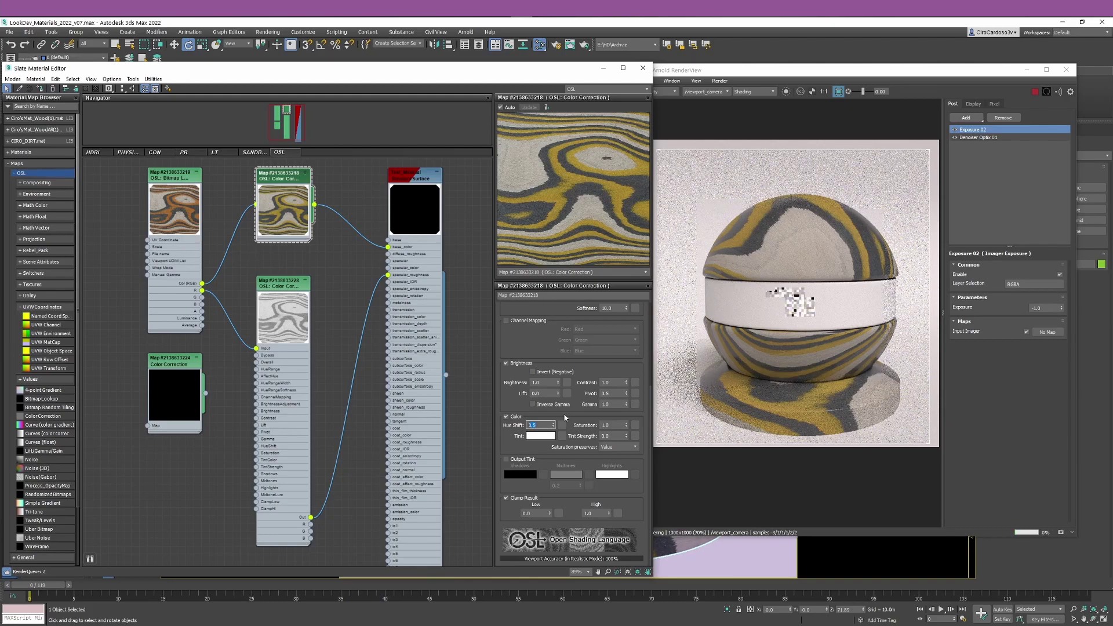
Step: Set the color correction's Saturation to 4 and make Saturation preserves use Luminance
double_click(606, 425)
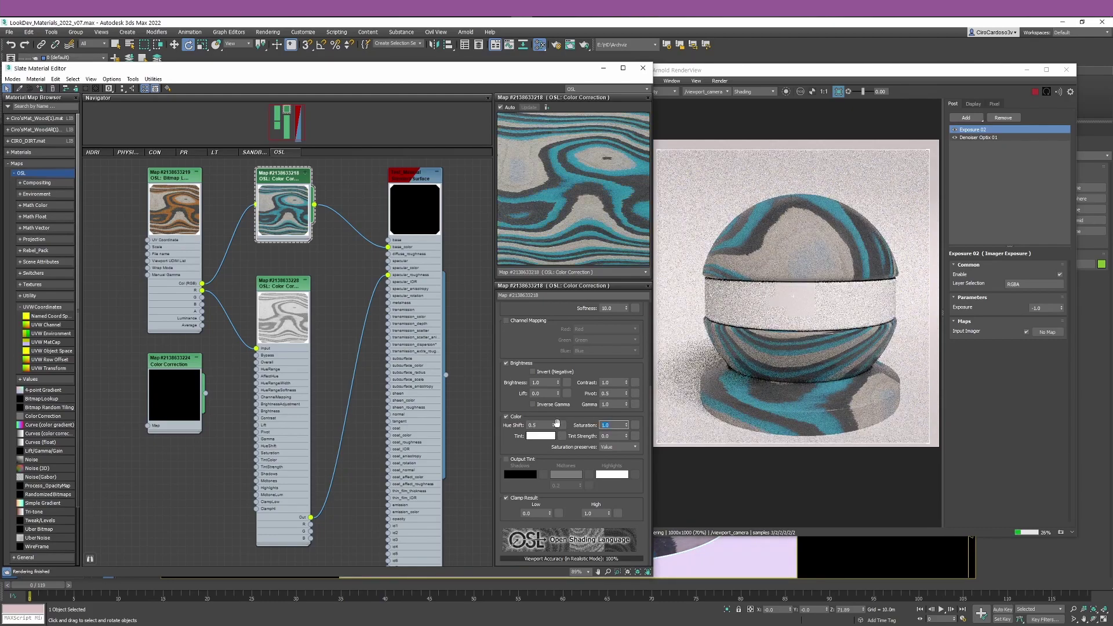
type("4")
key("Return")
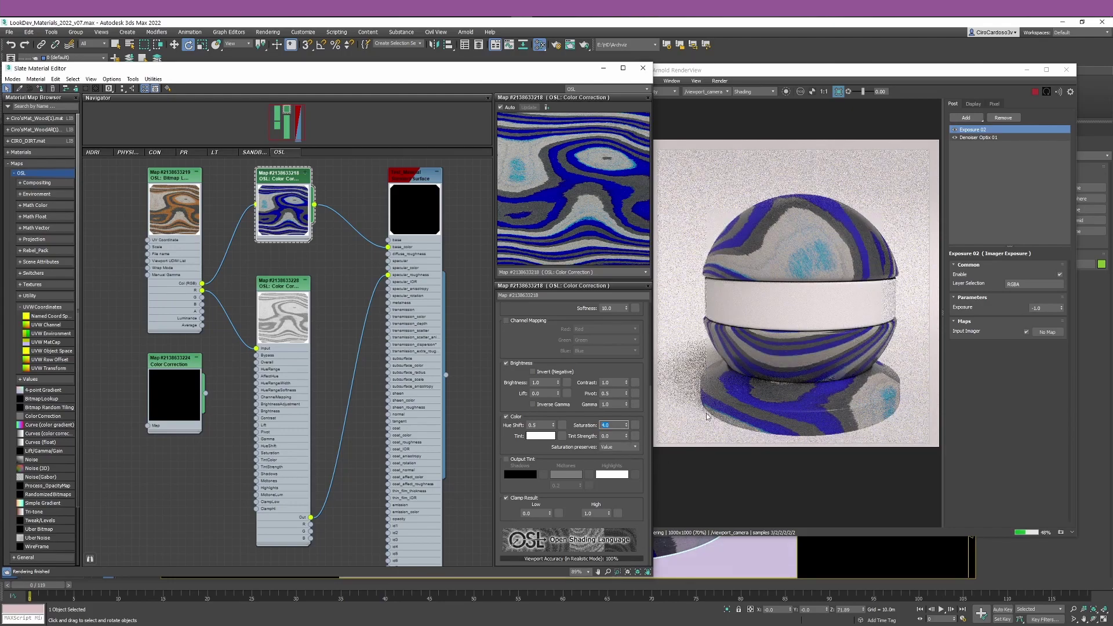
left_click(617, 448)
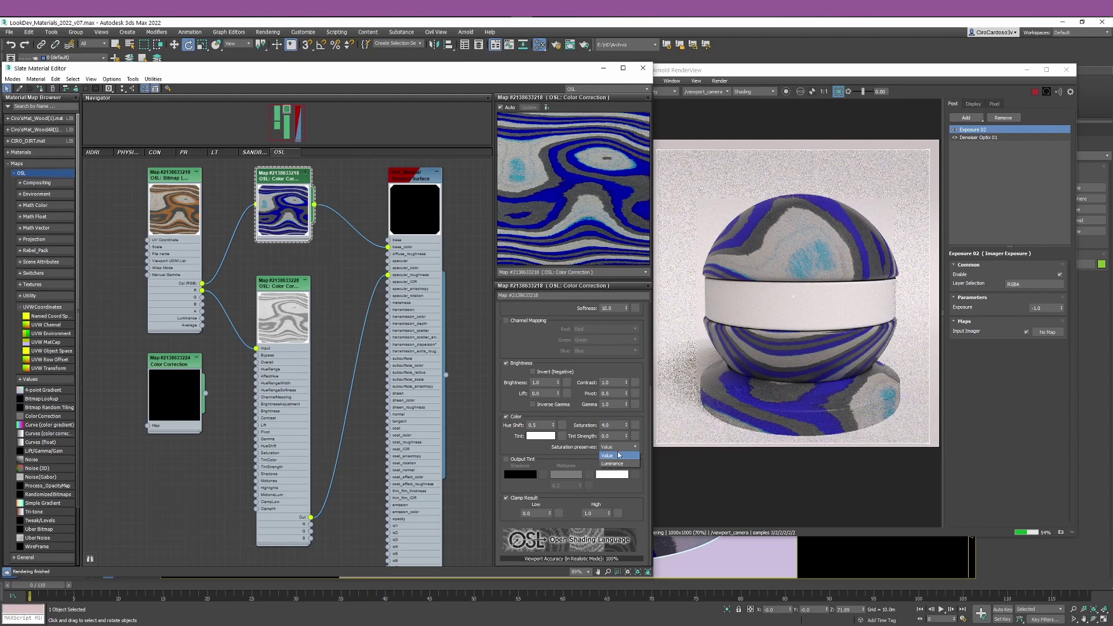
left_click(612, 463)
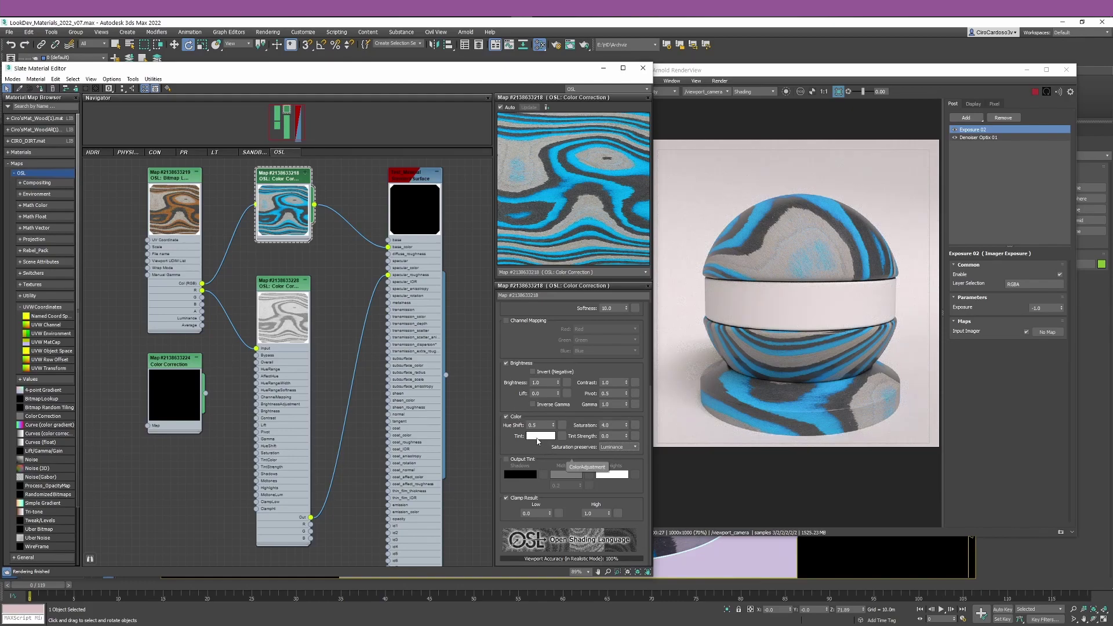
Step: Reset the base color's color correction to default values and set its Color Tint to pure blue
scroll(565, 409, "up", 2)
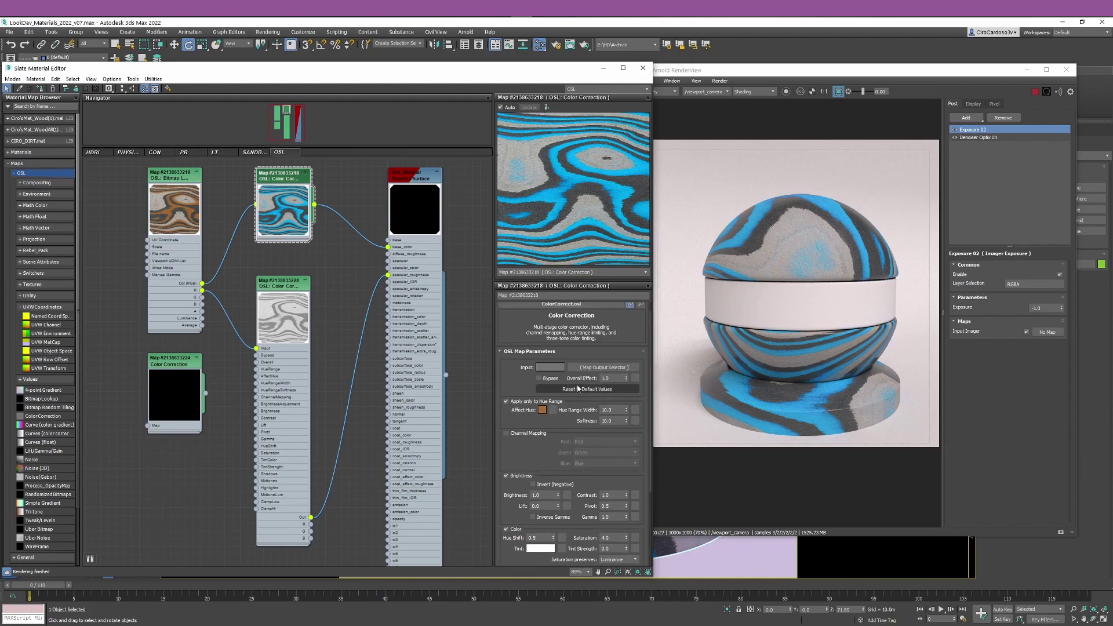
left_click(579, 390)
scroll(559, 417, "down", 2)
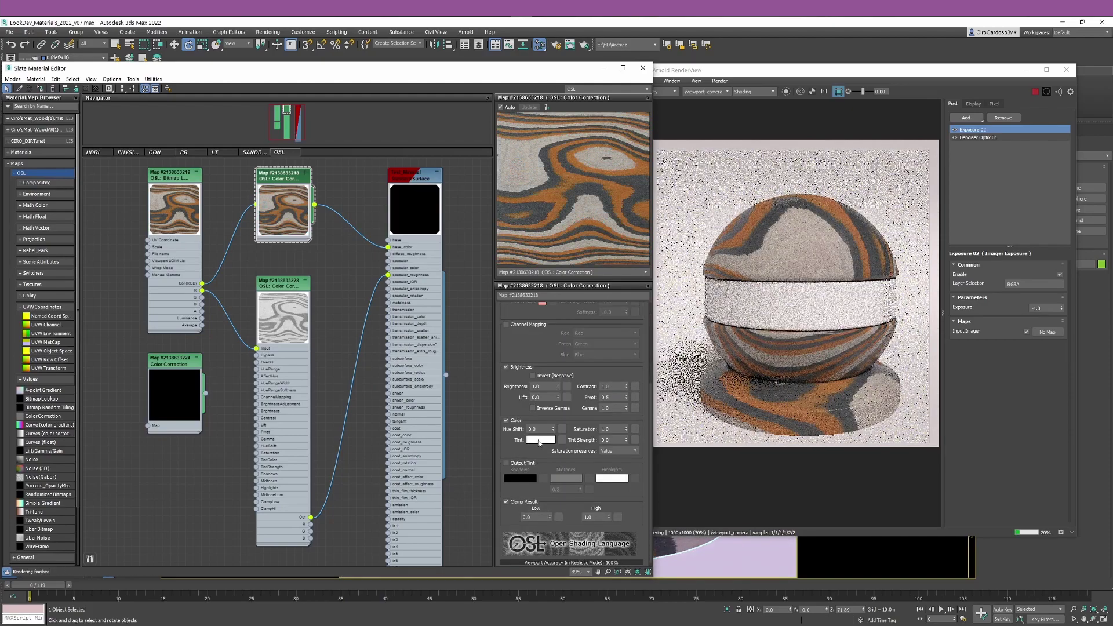
left_click(539, 440)
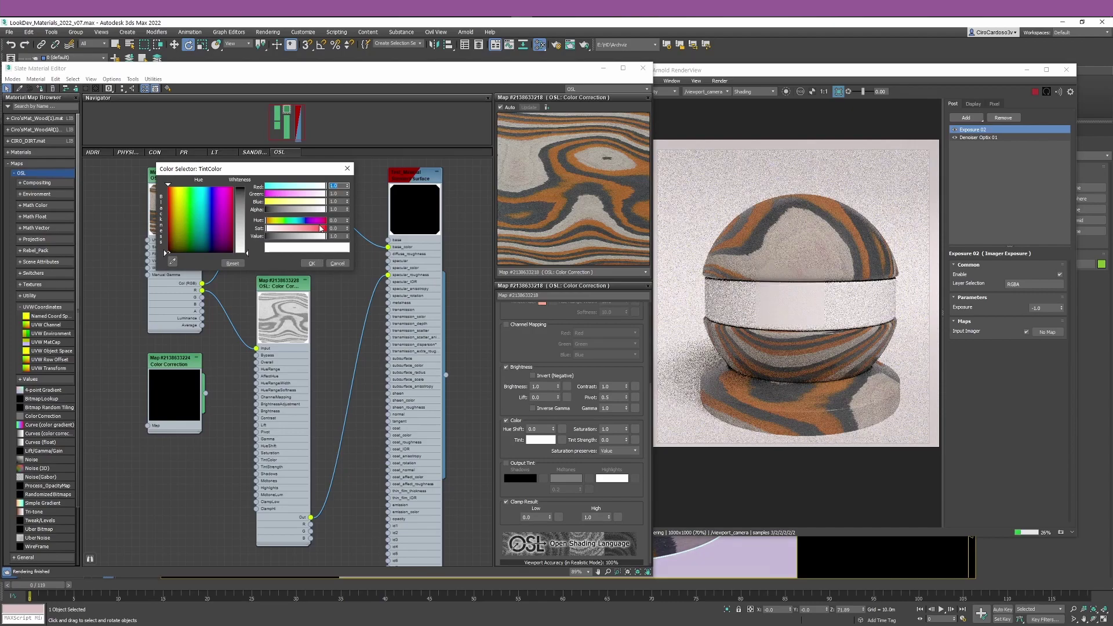
left_click_drag(325, 186, 266, 196)
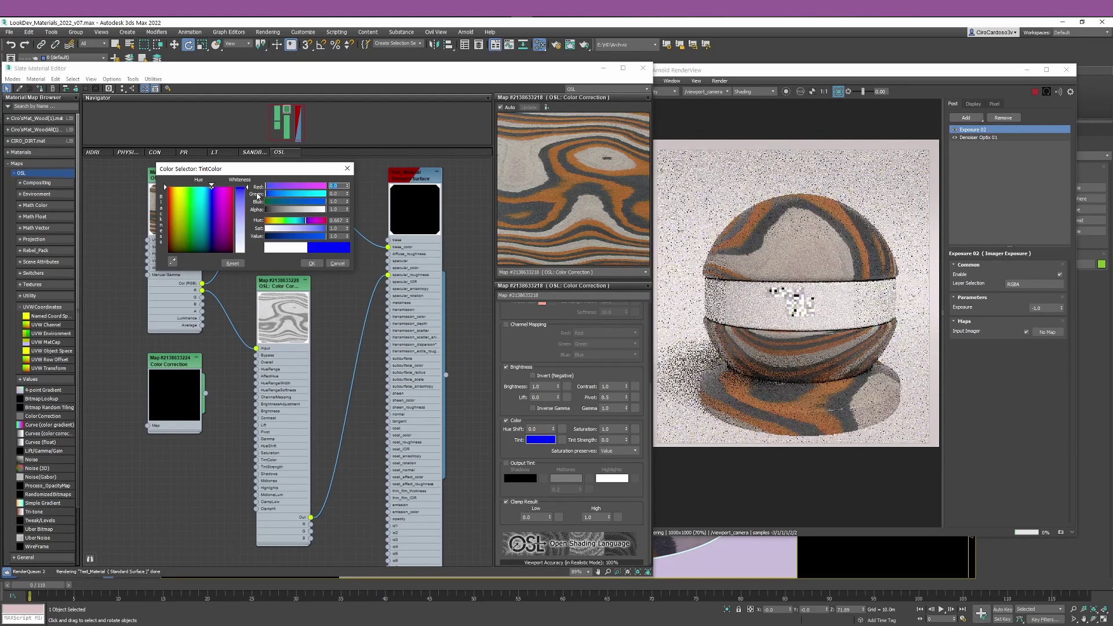
left_click(311, 263)
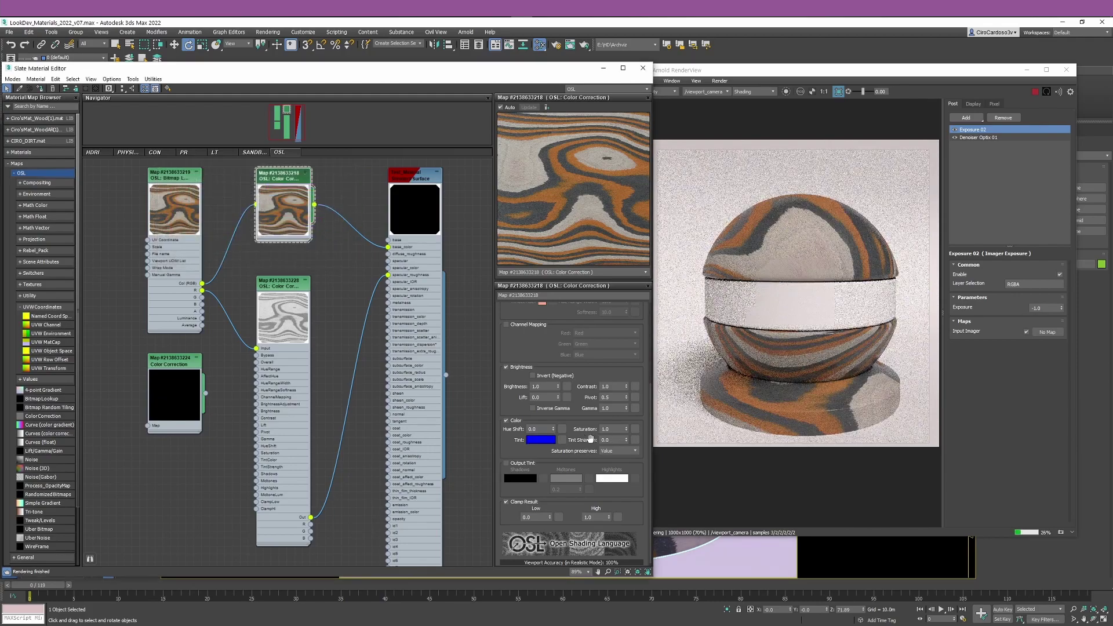
Step: Try a Tint Strength of 0.2 for the blue tint, and raise it to 1.0
double_click(609, 440)
type("0.2")
key("Return")
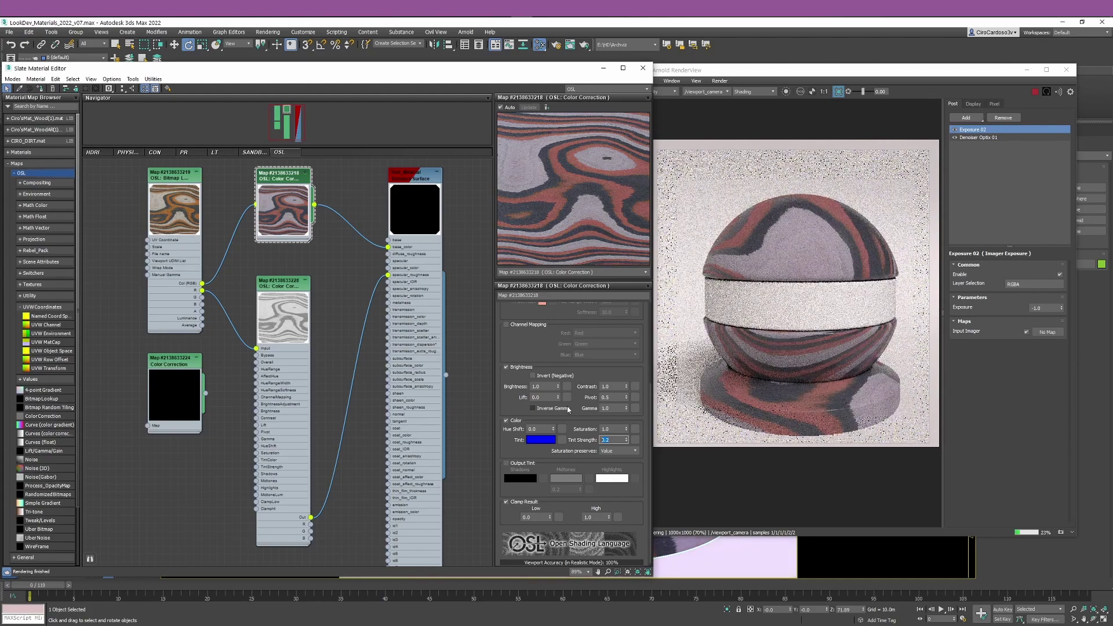
type("1.0")
key("Return")
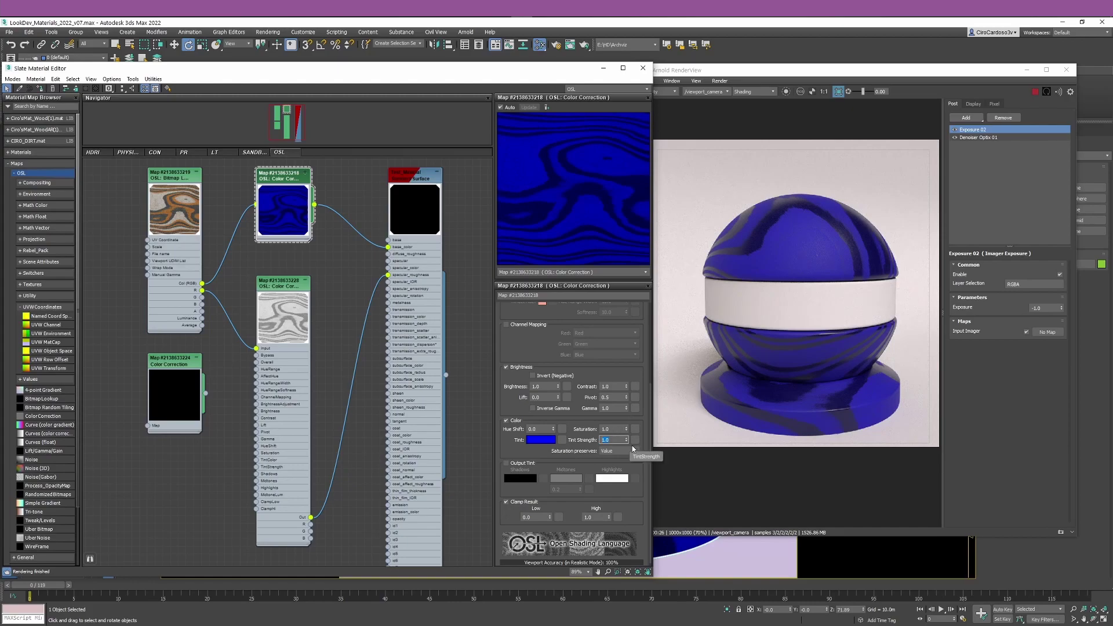
Step: Reset the color correction to default values, and enable Output Tint while toggling Clamp Result off and back on
scroll(579, 406, "up", 5)
left_click(577, 389)
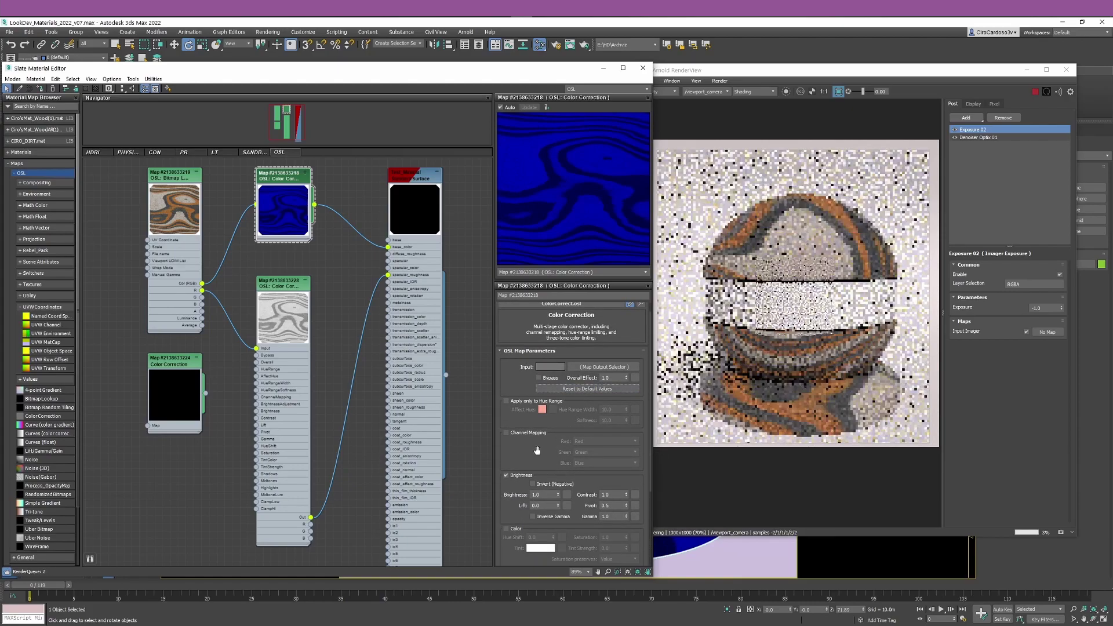
scroll(545, 452, "down", 4)
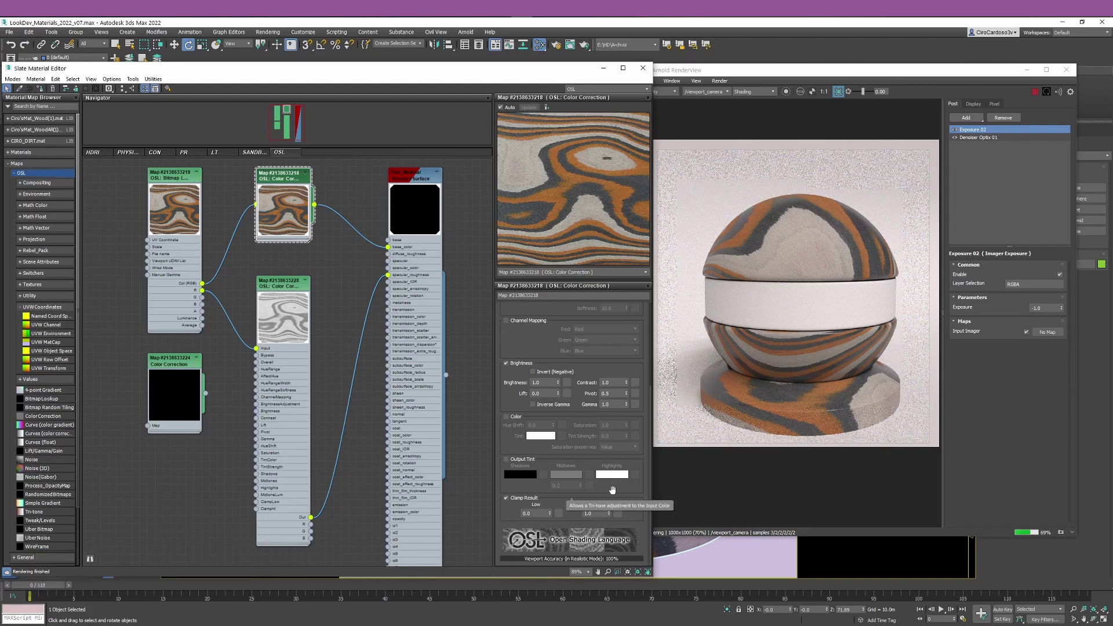
left_click(509, 500)
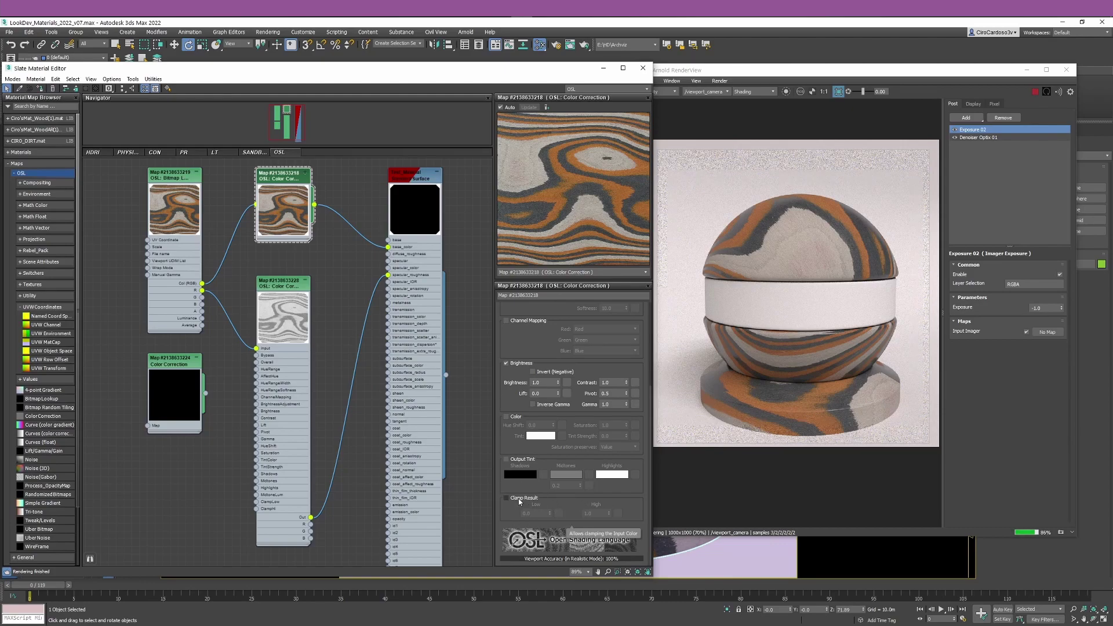
left_click(505, 460)
left_click(506, 498)
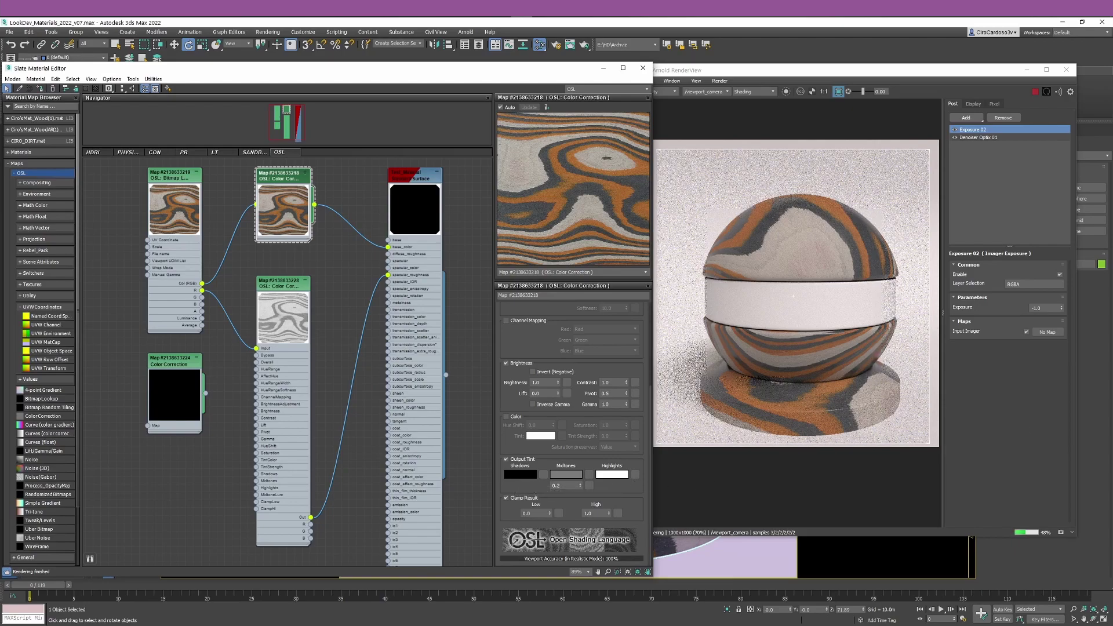
Step: Set the Output Tint's Shadows color to red
left_click(837, 267)
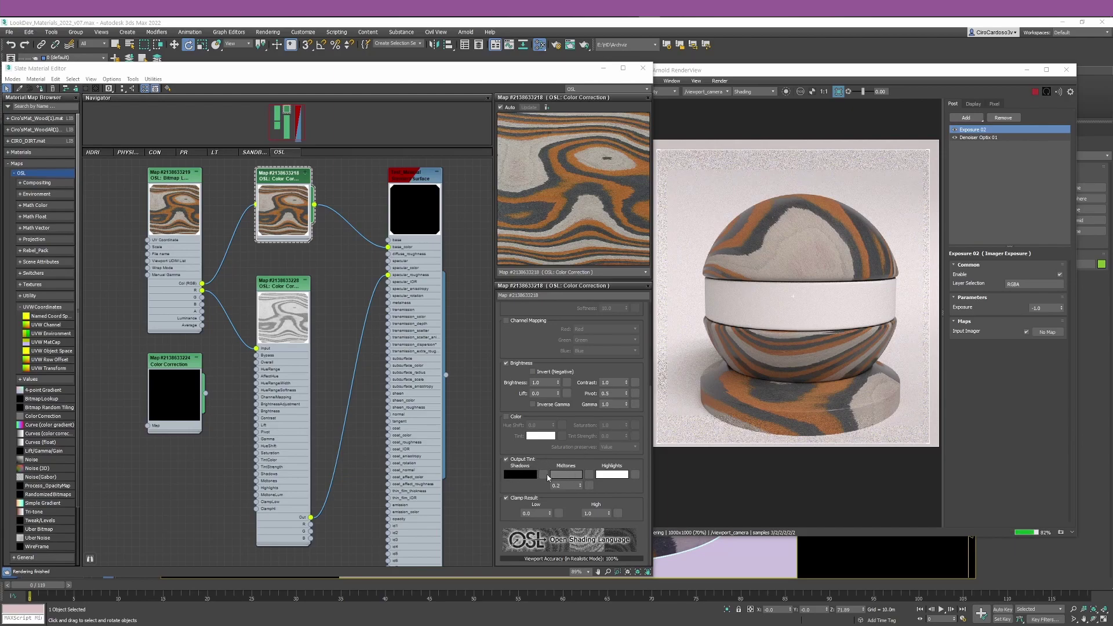
left_click(521, 481)
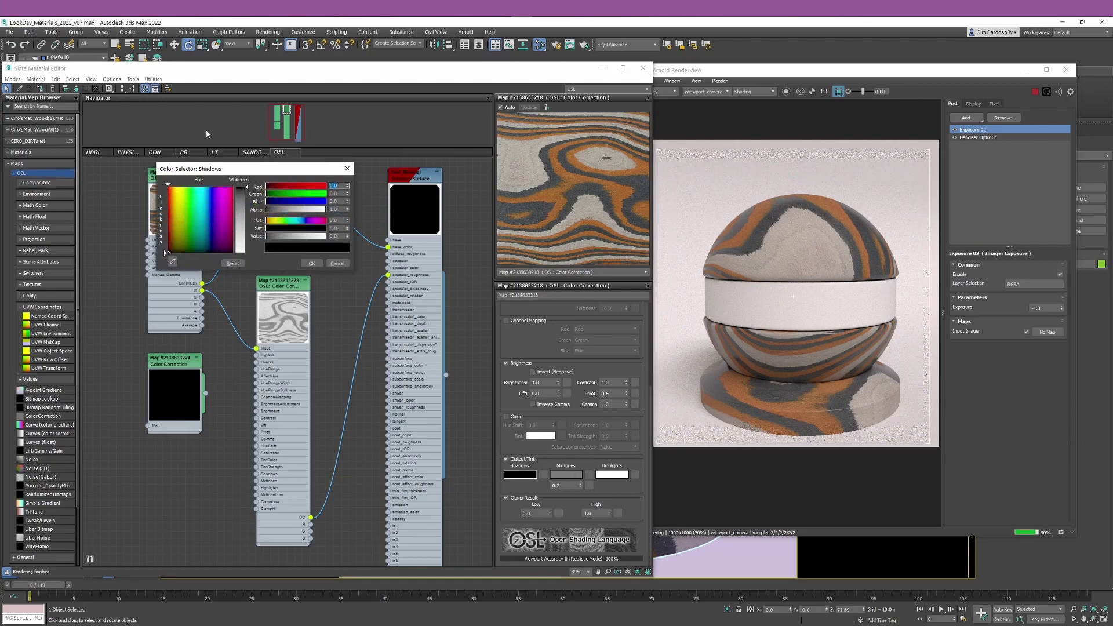
left_click_drag(249, 168, 406, 235)
left_click(351, 235)
left_click(396, 311)
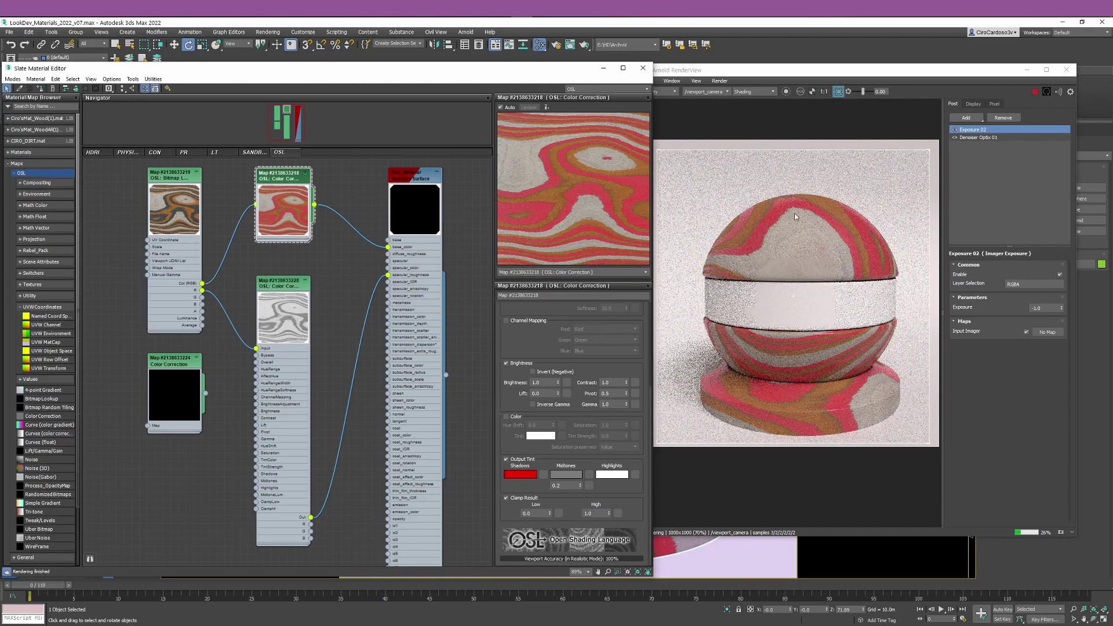
Step: Set the Output Tint's Midtones color to a fully saturated blue
left_click(566, 474)
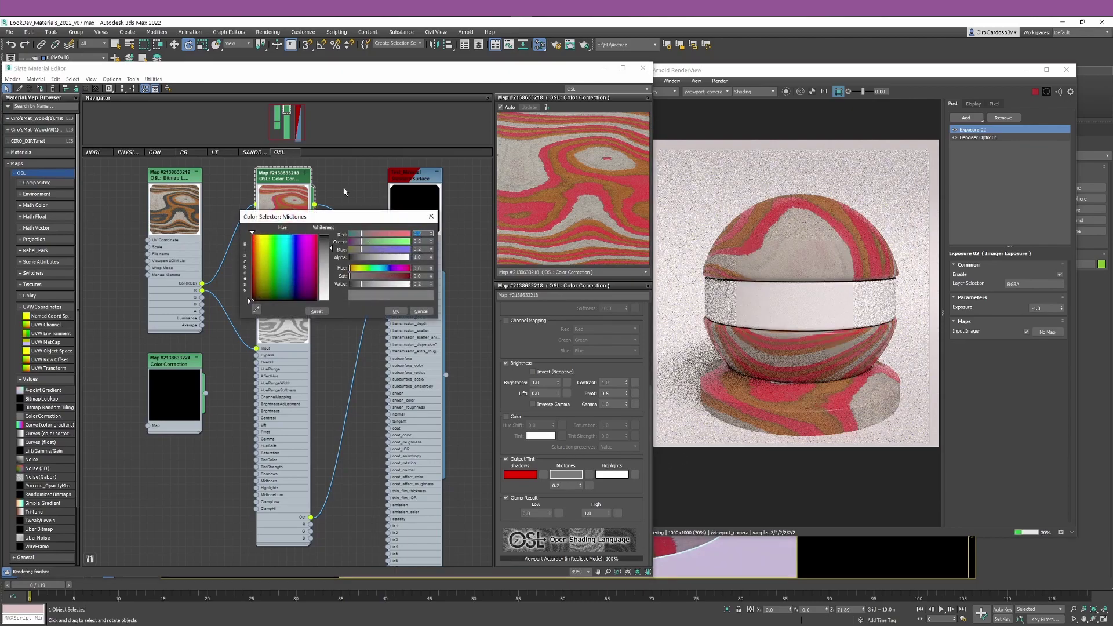
left_click(296, 243)
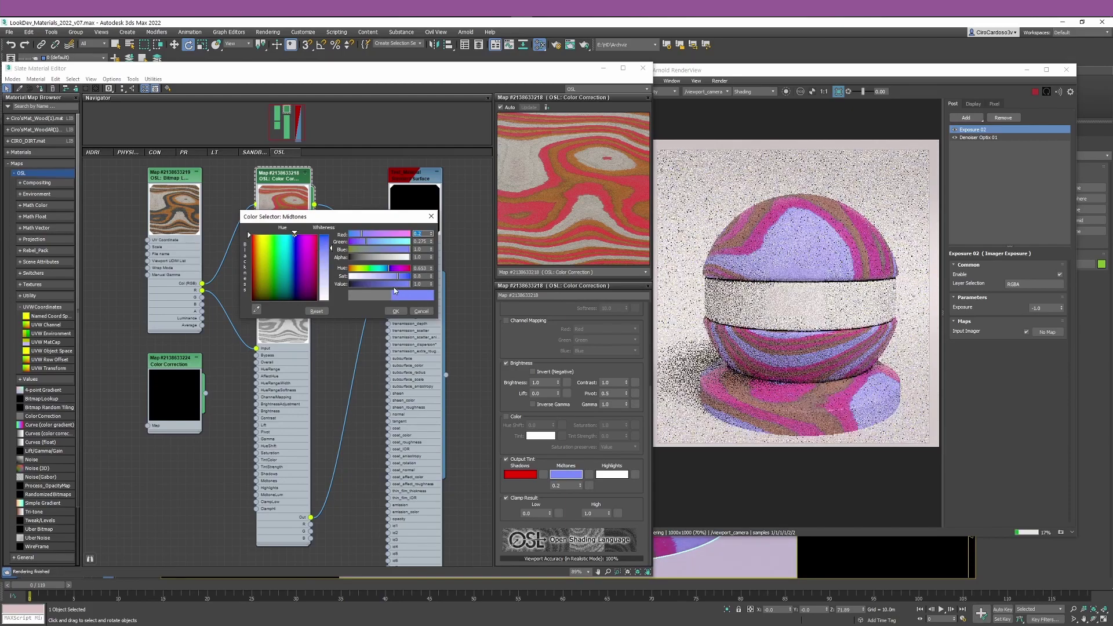
left_click_drag(398, 276, 411, 276)
left_click(396, 311)
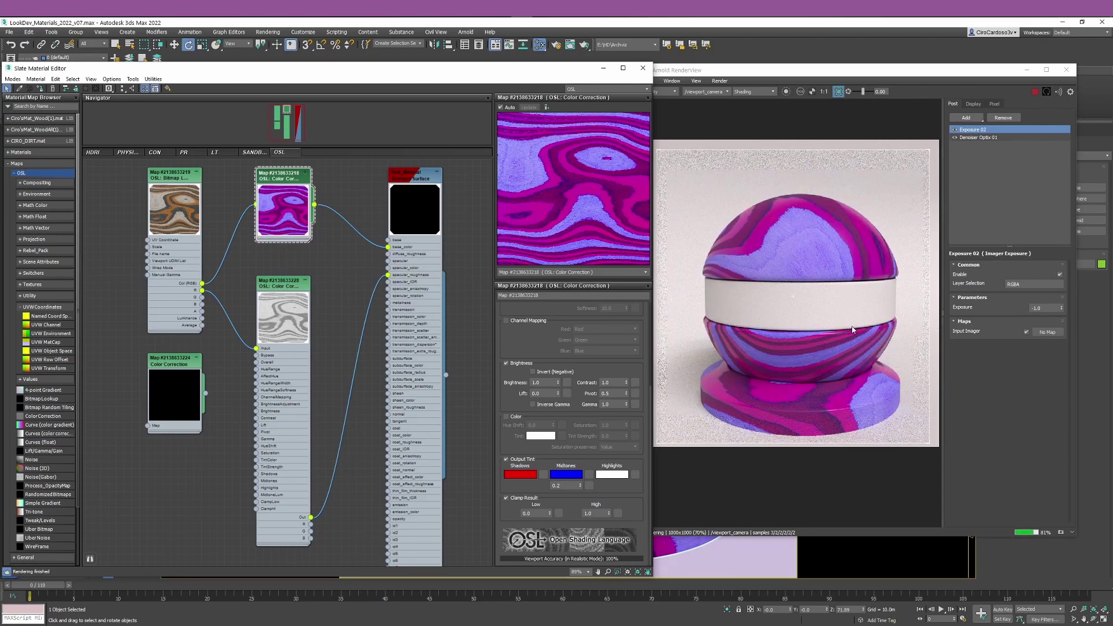
Step: Set the Output Tint's Highlights color to a bright green
left_click(614, 475)
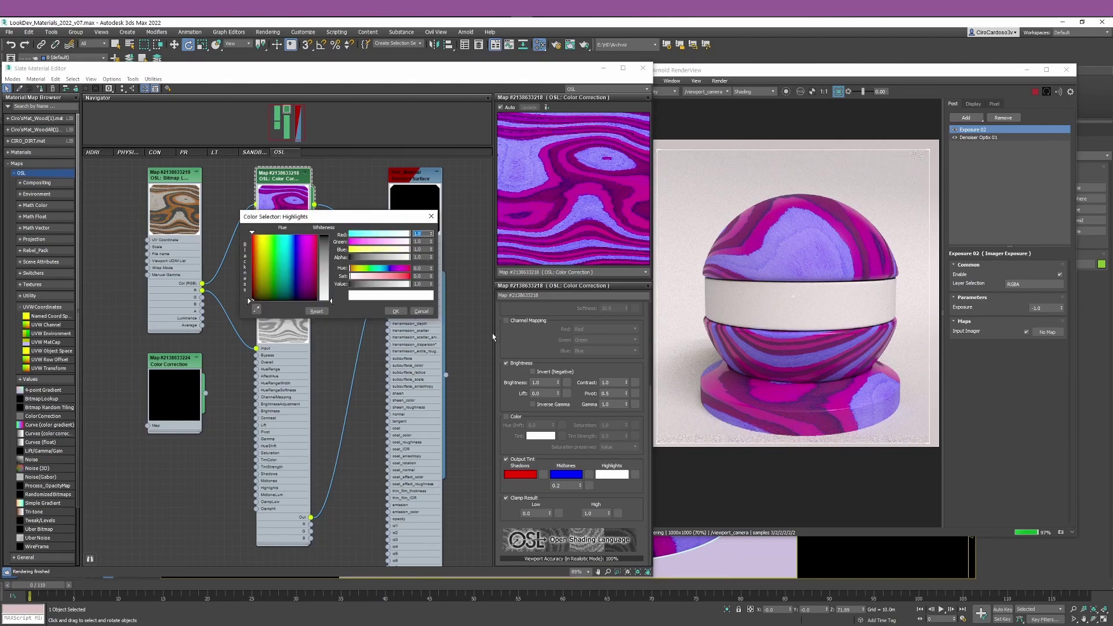
left_click(370, 268)
left_click(390, 276)
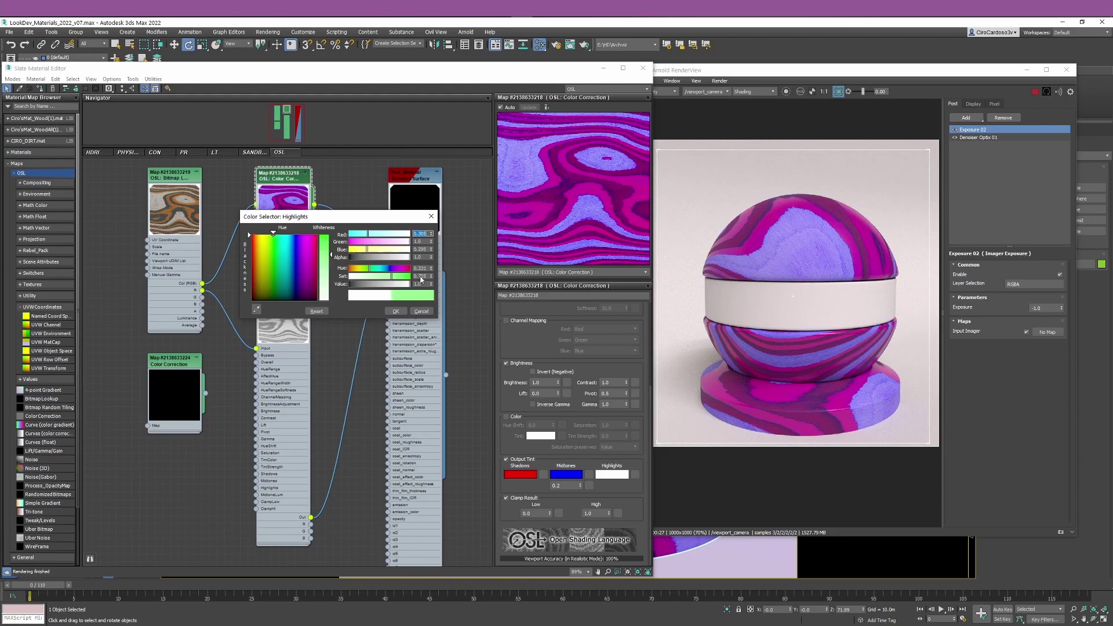
left_click(395, 311)
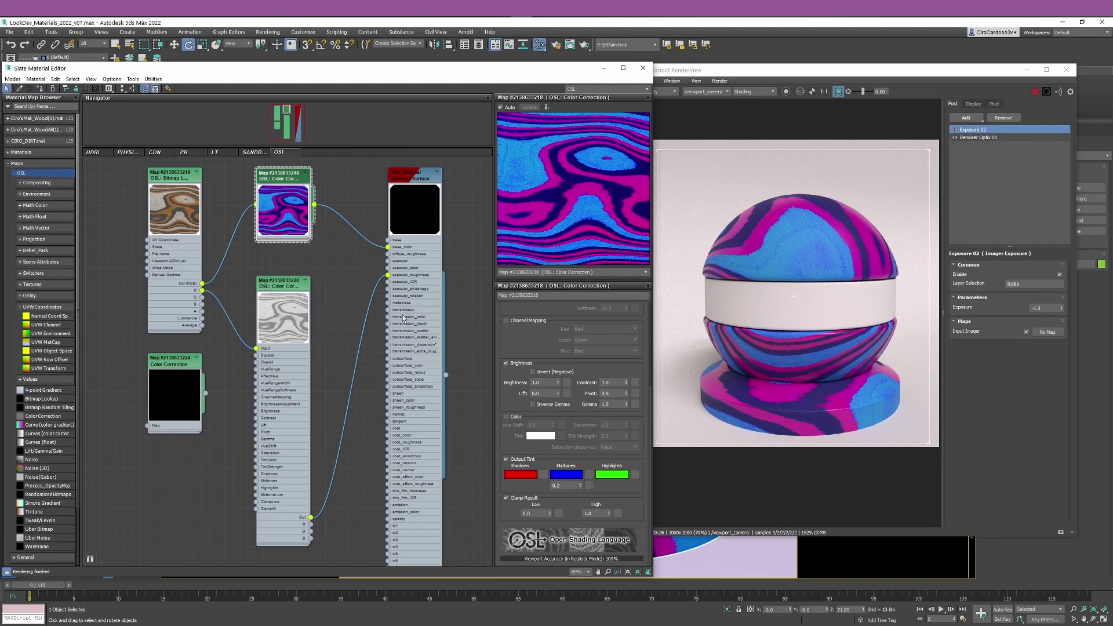
Step: Try a value of 0.5 for the Output Tint's Midtones level, and lower it to 0.1
left_click(564, 485)
type("0.5")
key("Return")
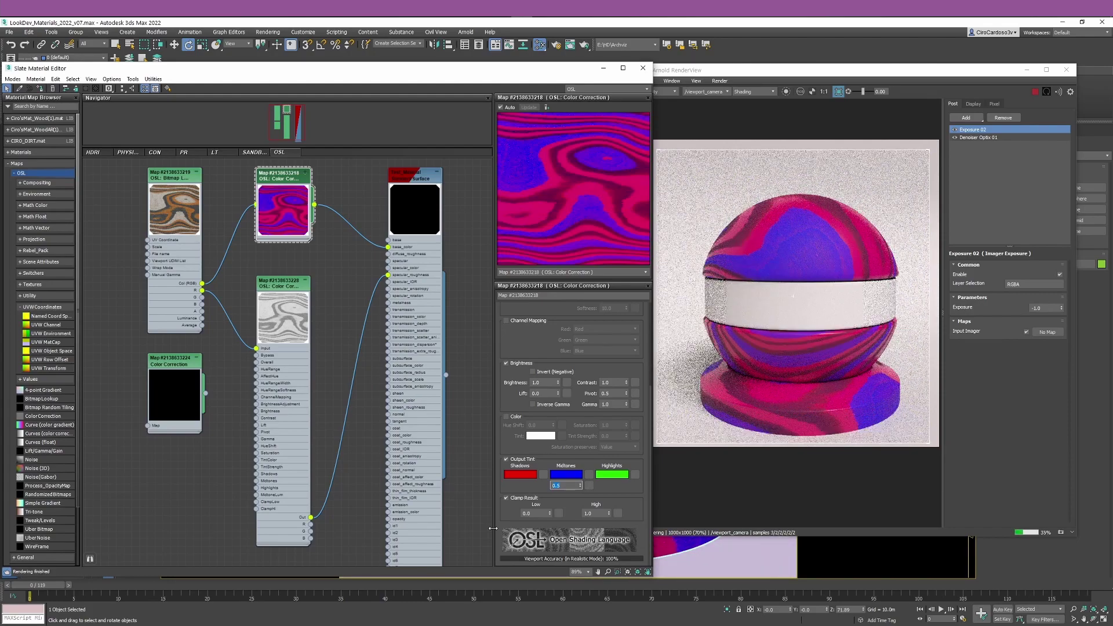
type("0.1")
key("Return")
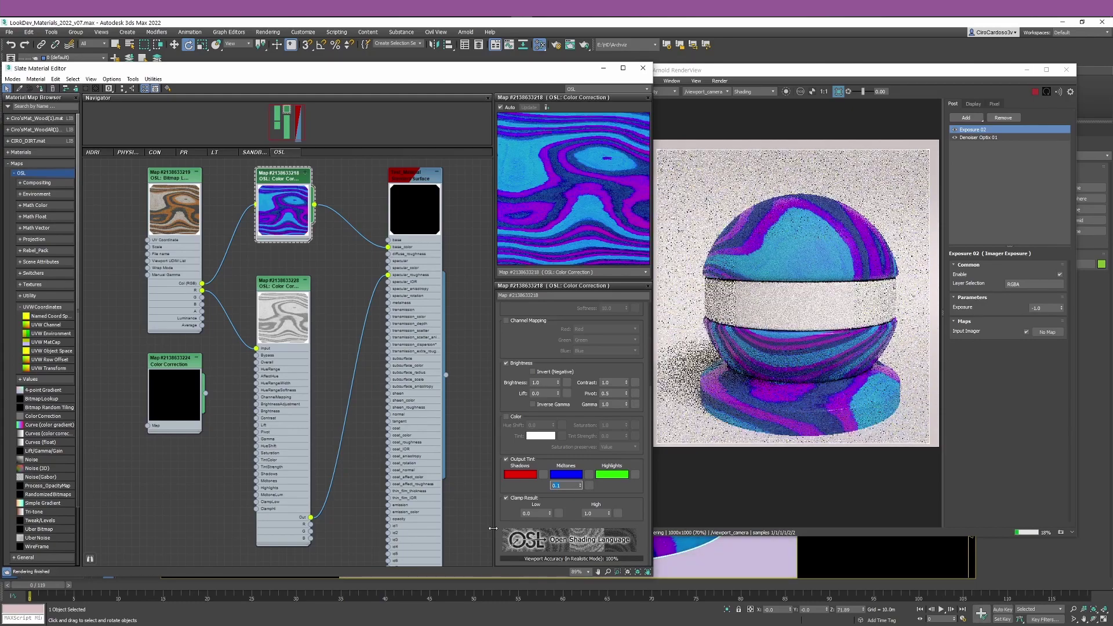